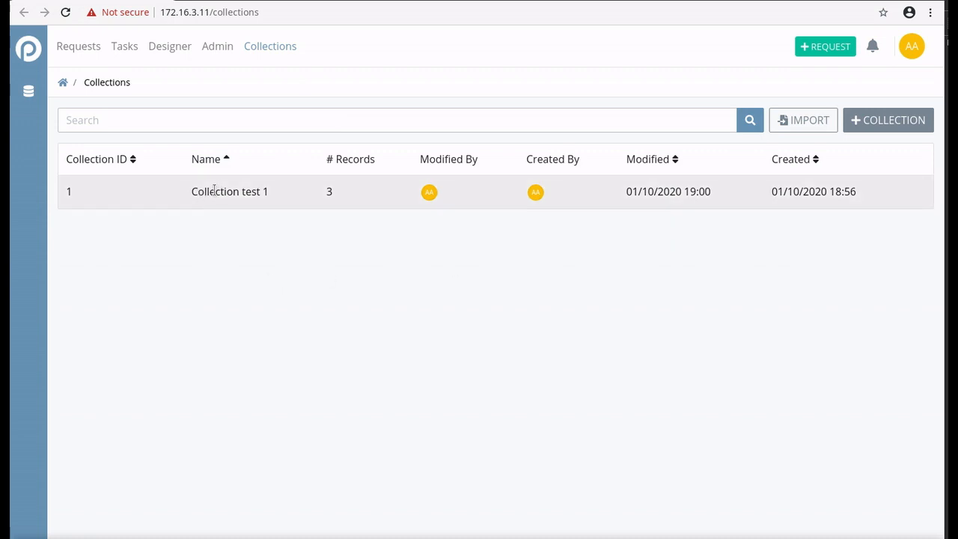
Step: Open Collection test 1 and add a record with the country France and the code FRA
left_click_drag(192, 193, 270, 197)
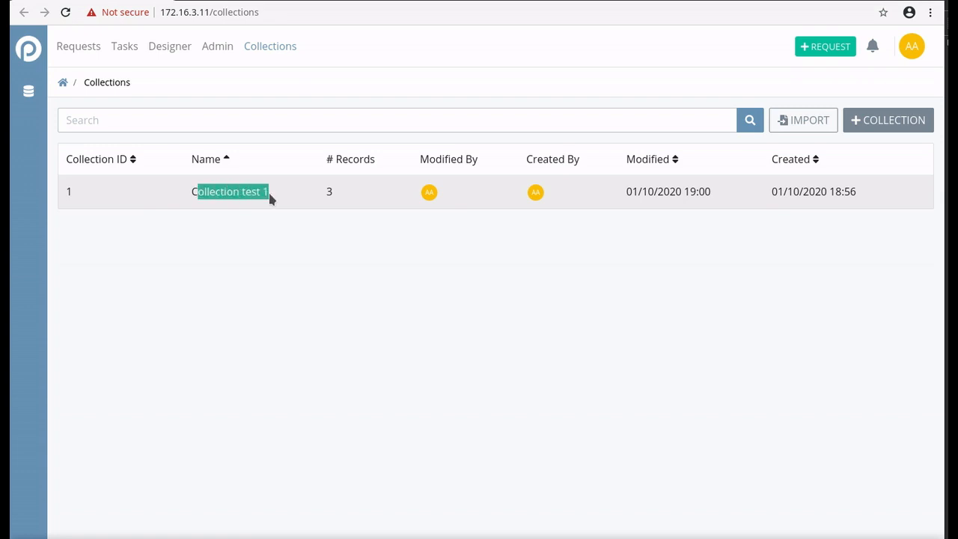
left_click(202, 192)
left_click(387, 201)
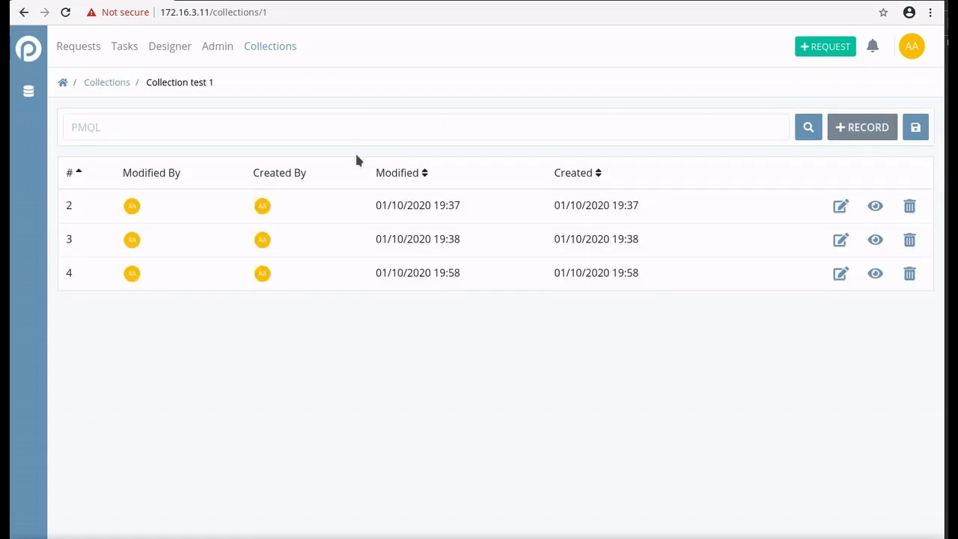
left_click(859, 129)
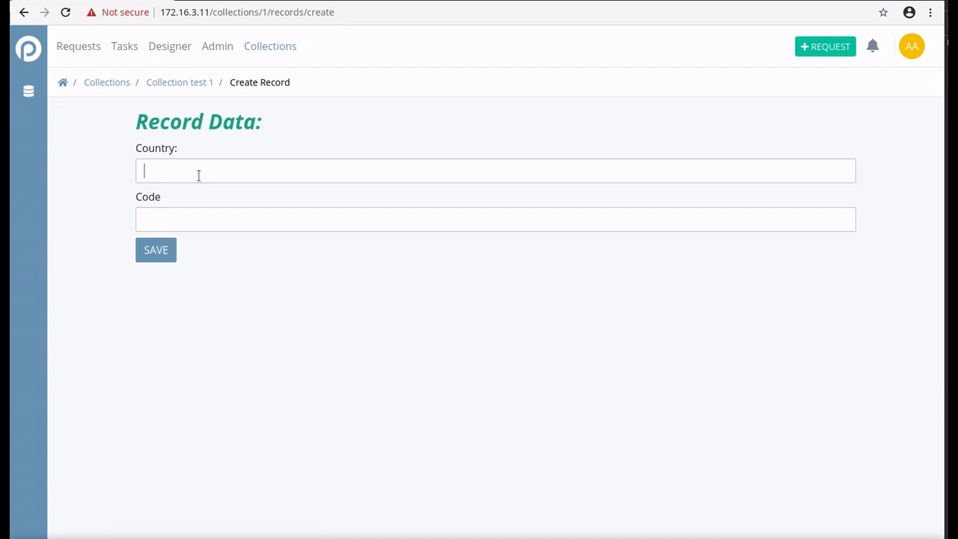
type("France")
type("FRA")
left_click(155, 259)
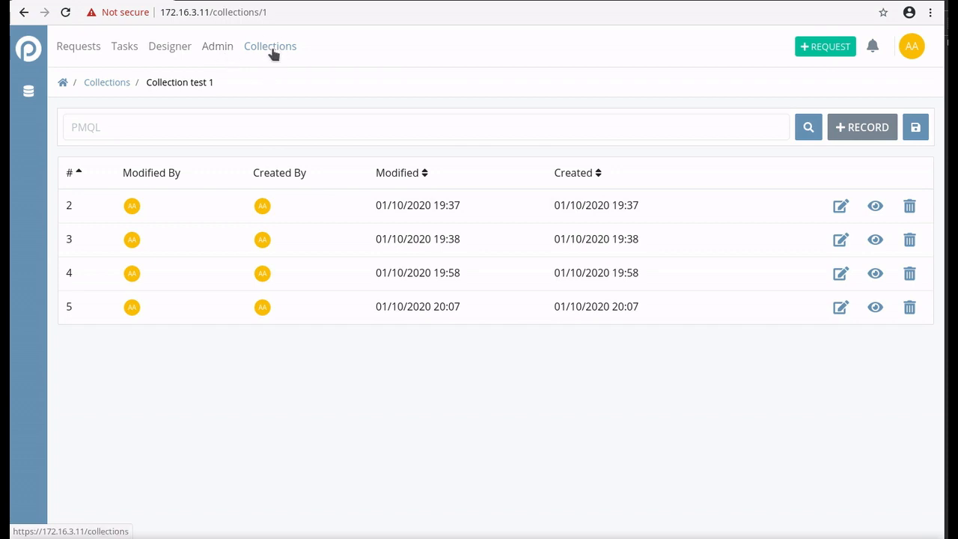
Step: Open the Collection test 1 data source for editing and view its access points
left_click(171, 48)
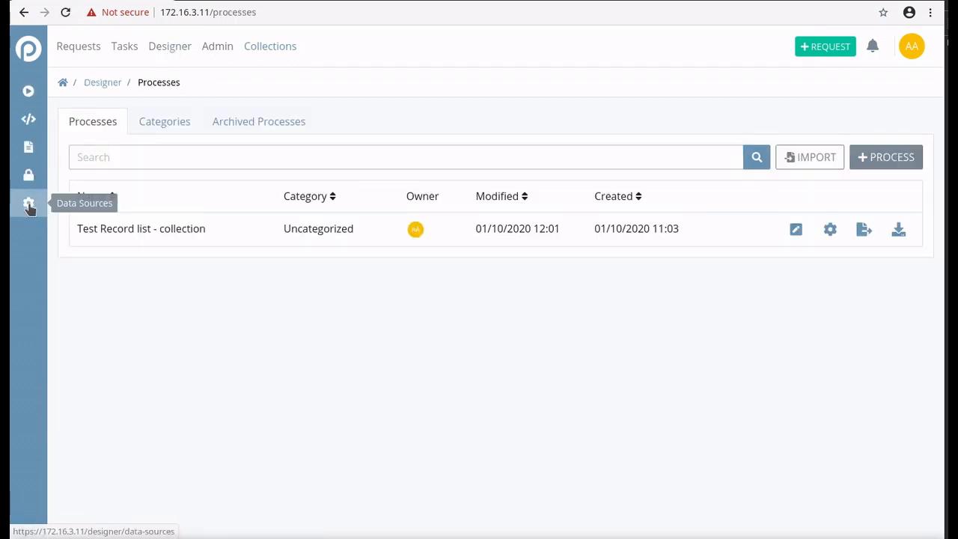
left_click(28, 205)
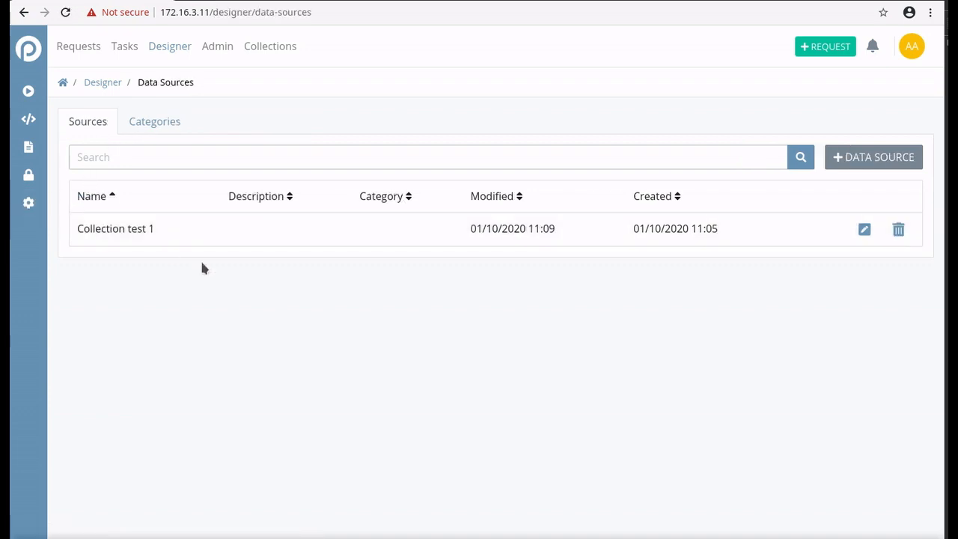
left_click(864, 233)
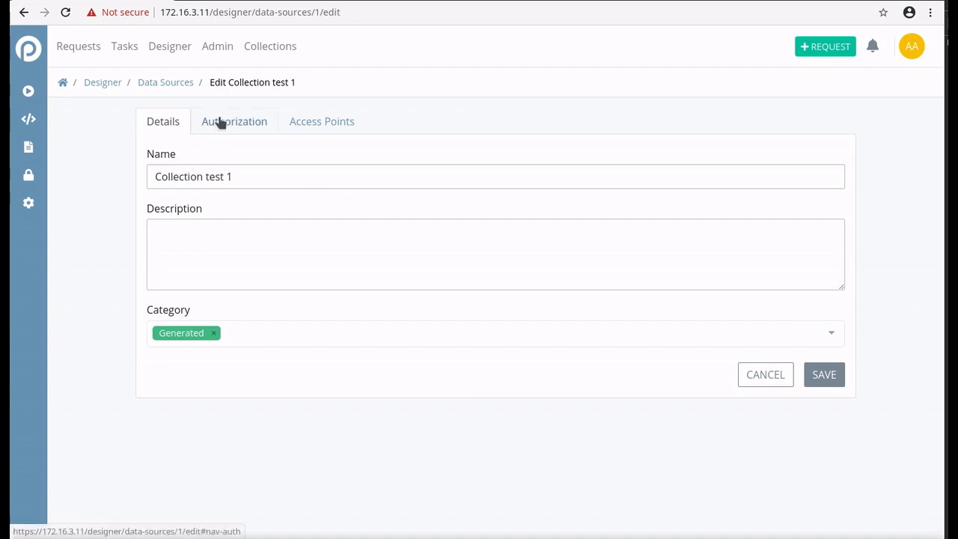
left_click(334, 126)
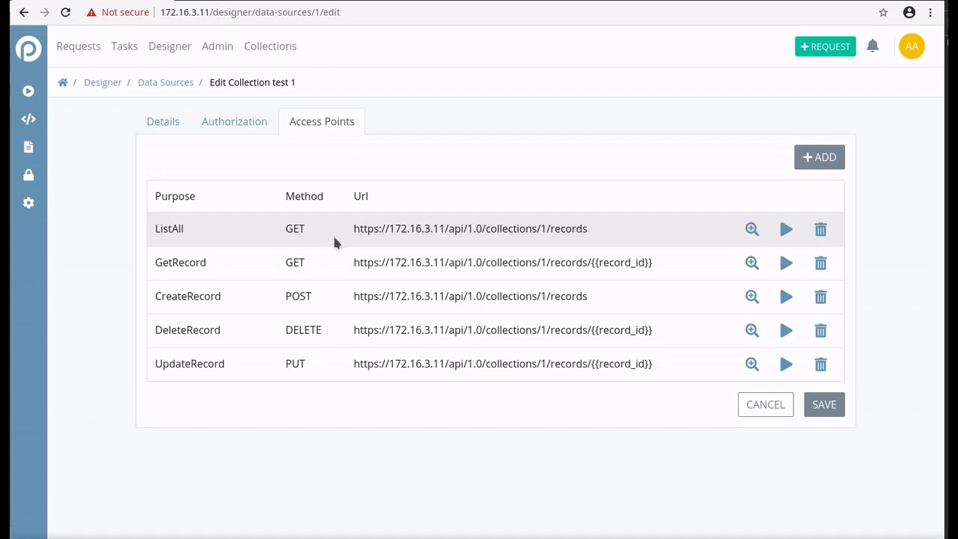
Step: Review the data source's authorization settings, switching SSL certificate verification on and back off
left_click(250, 132)
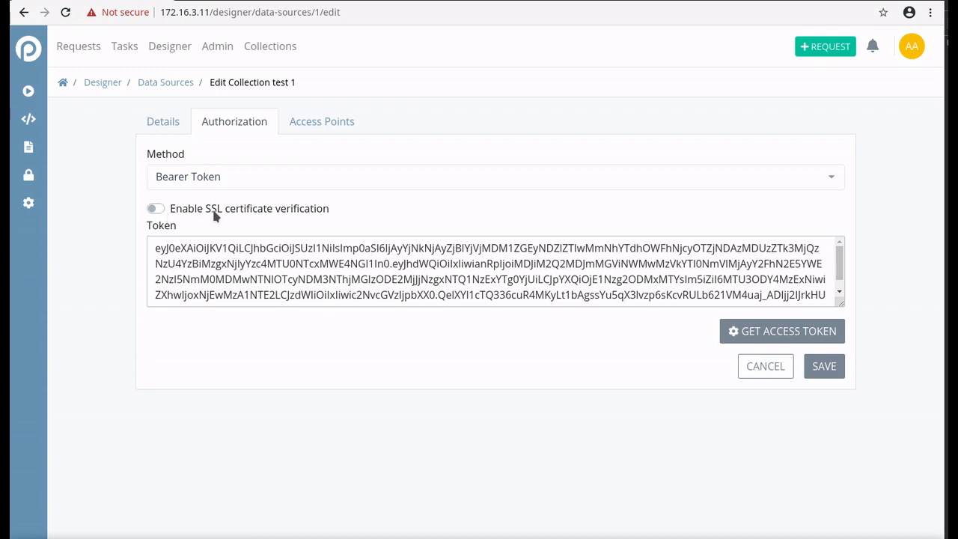
left_click(159, 213)
left_click(154, 212)
Step: Test the ListAll access point and examine the data array, id and nested data object of the first record in the response
left_click(314, 128)
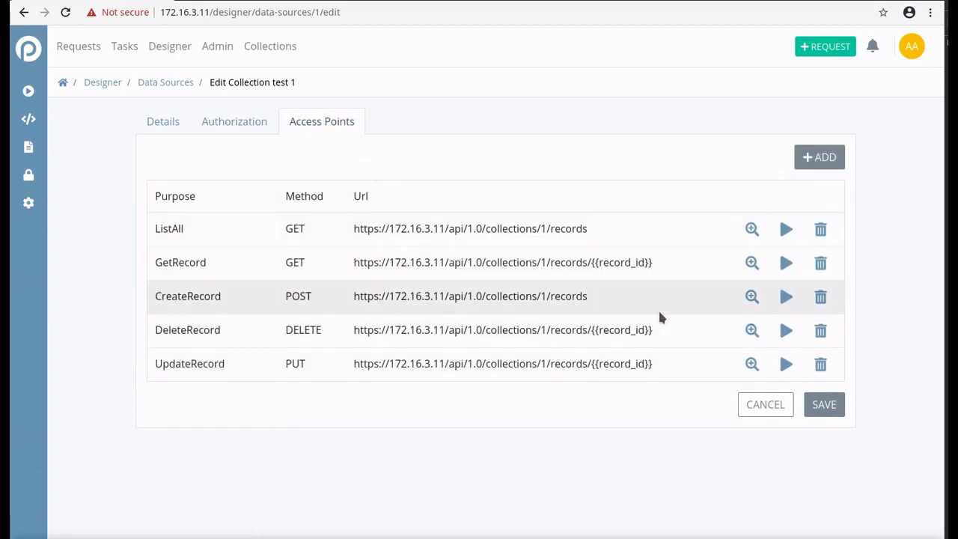
left_click(785, 229)
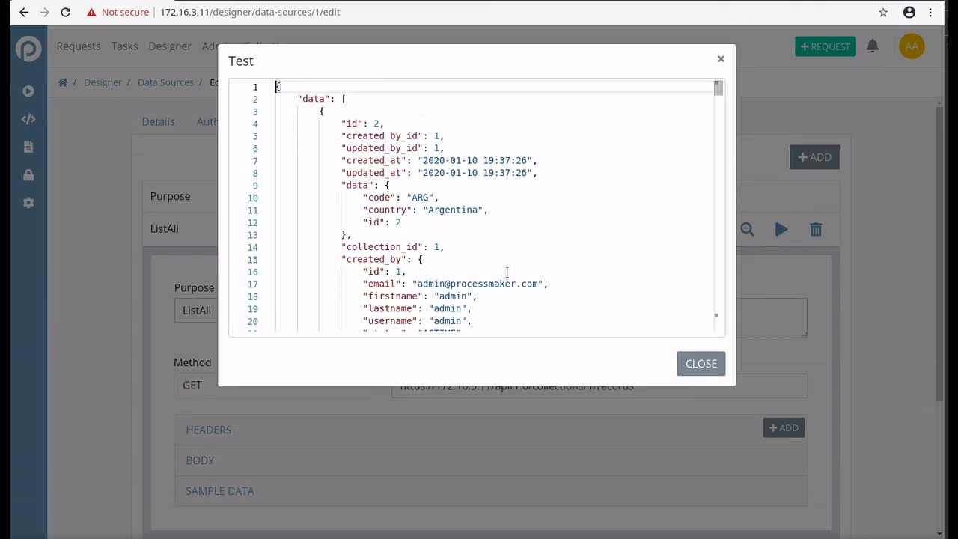
left_click_drag(292, 95, 314, 123)
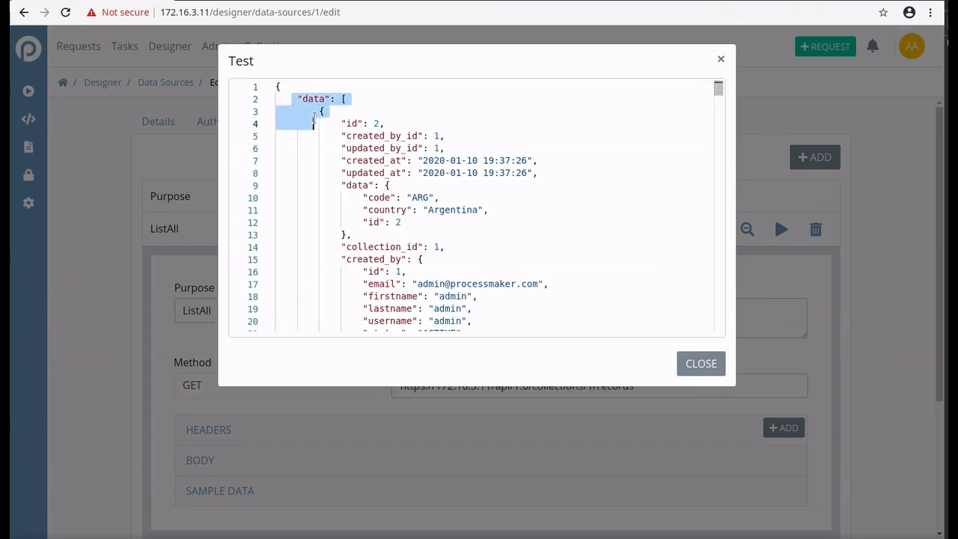
left_click(341, 147)
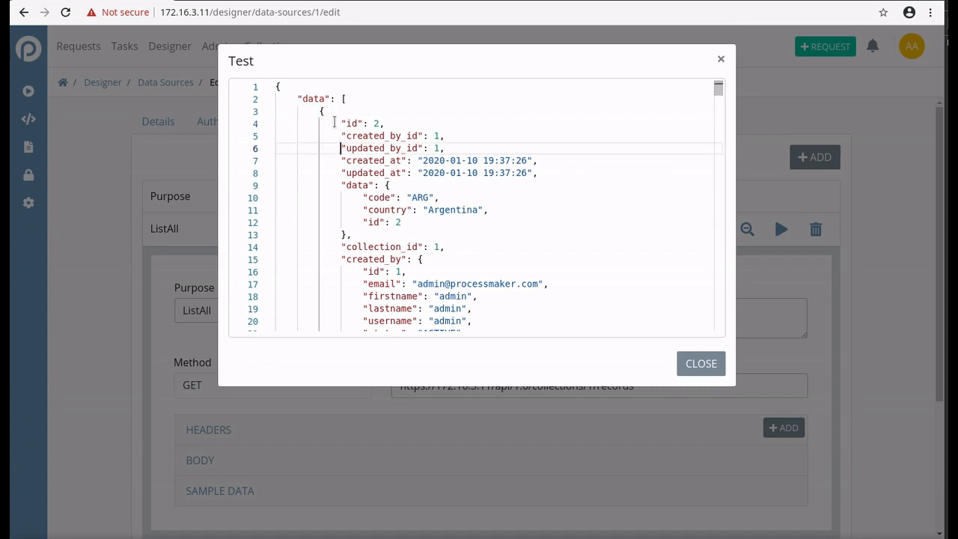
left_click_drag(341, 123, 387, 123)
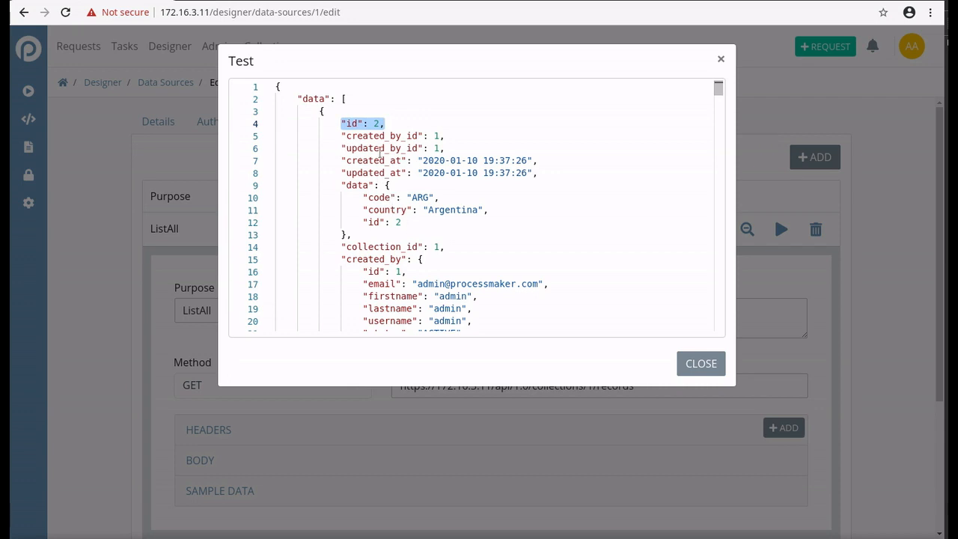
double_click(368, 136)
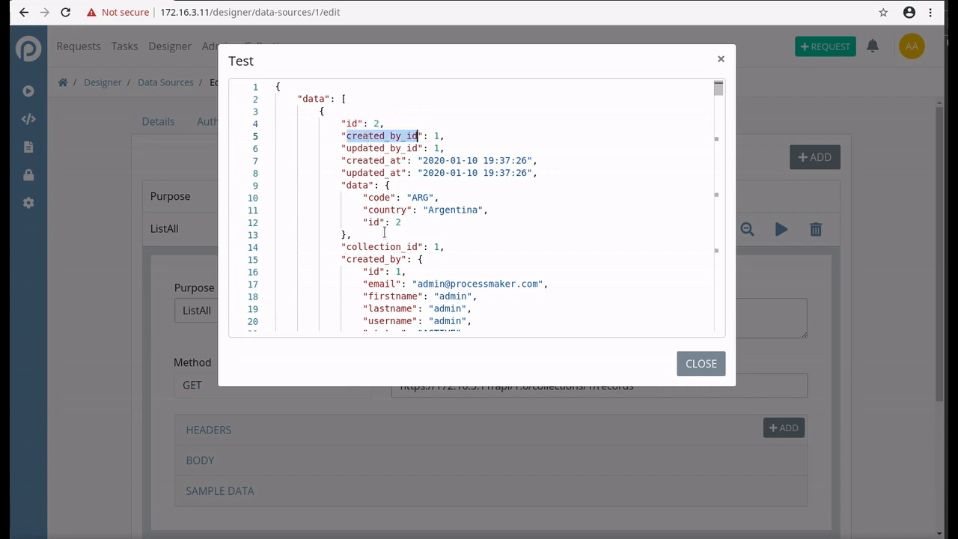
double_click(358, 185)
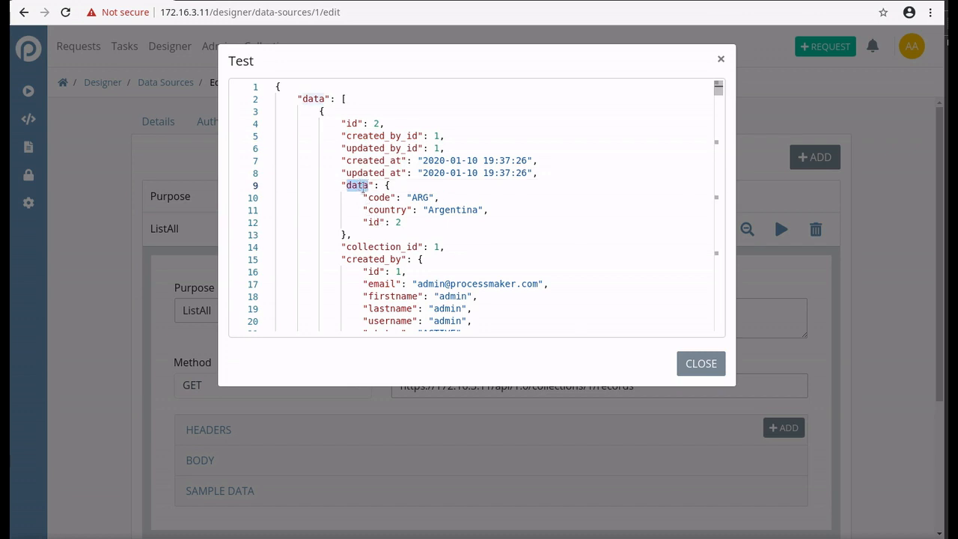
left_click(433, 210)
double_click(434, 210)
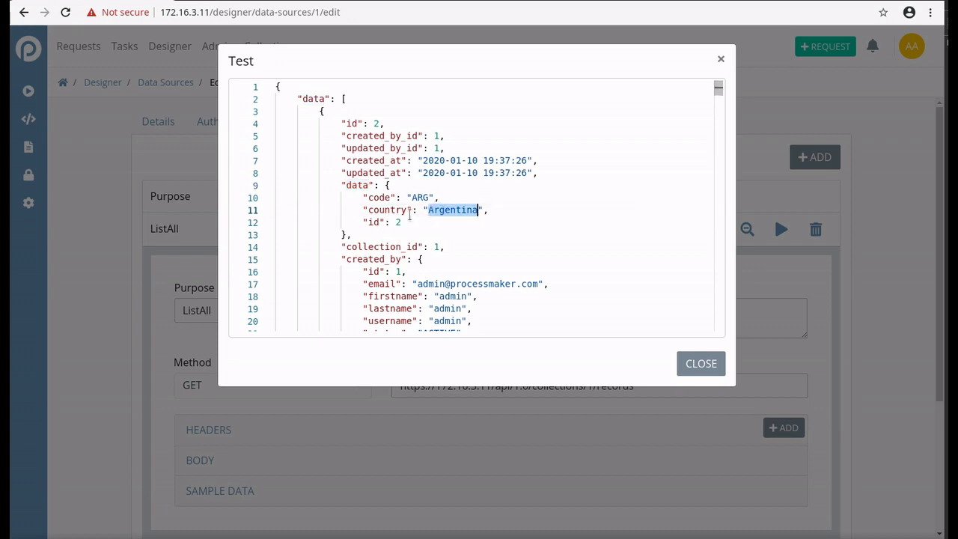
double_click(316, 99)
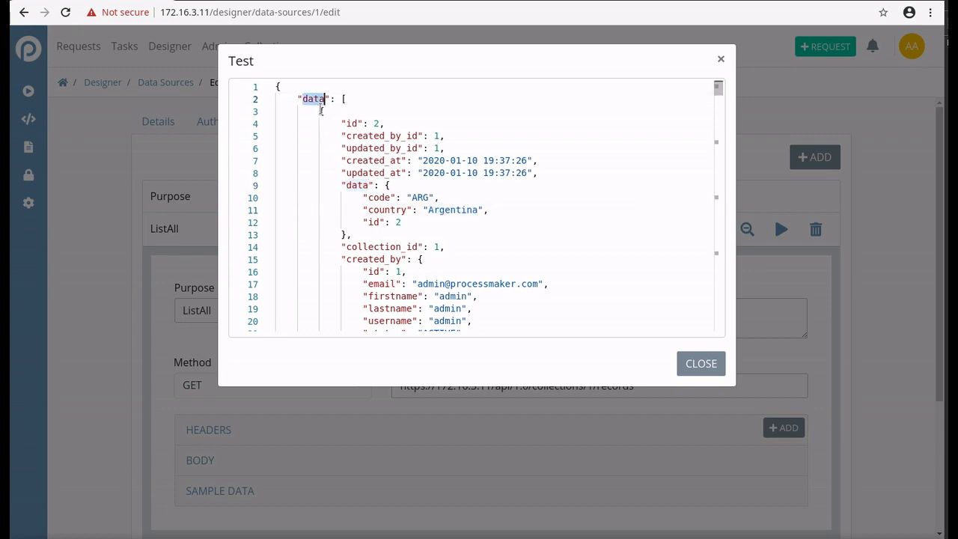
left_click(357, 186)
left_click(390, 211)
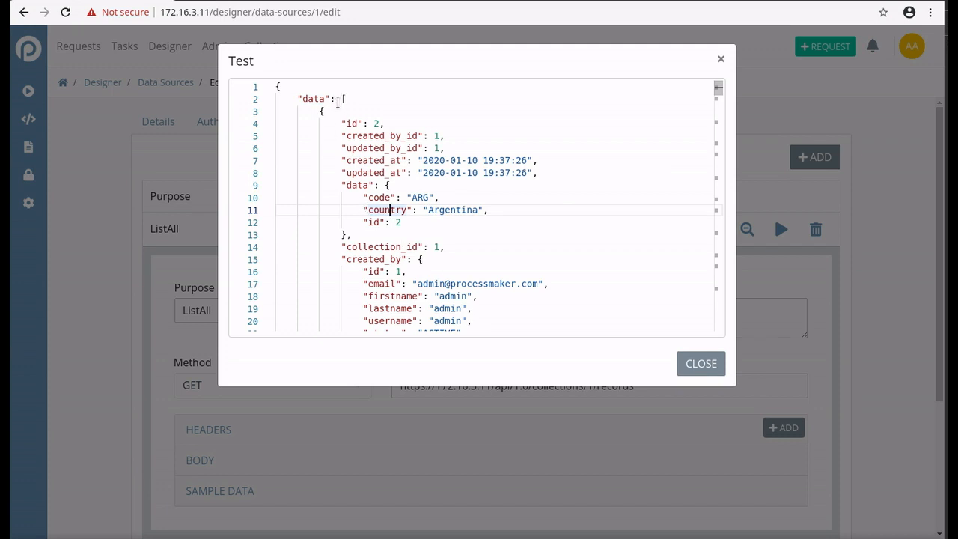
Step: Examine the remaining records in the ListAll test response, including their nested code and country values, and return to its beginning
scroll(416, 224, "down", 10)
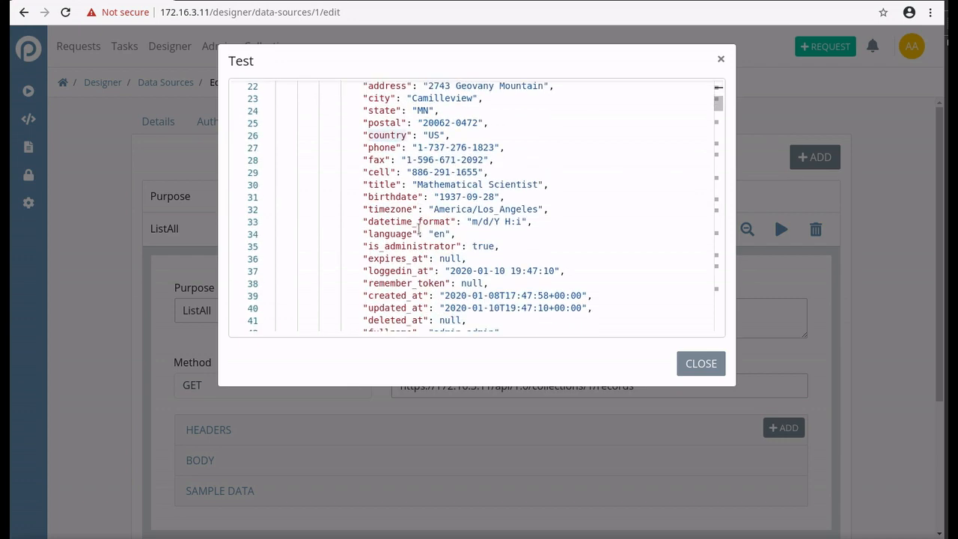
scroll(421, 228, "down", 17)
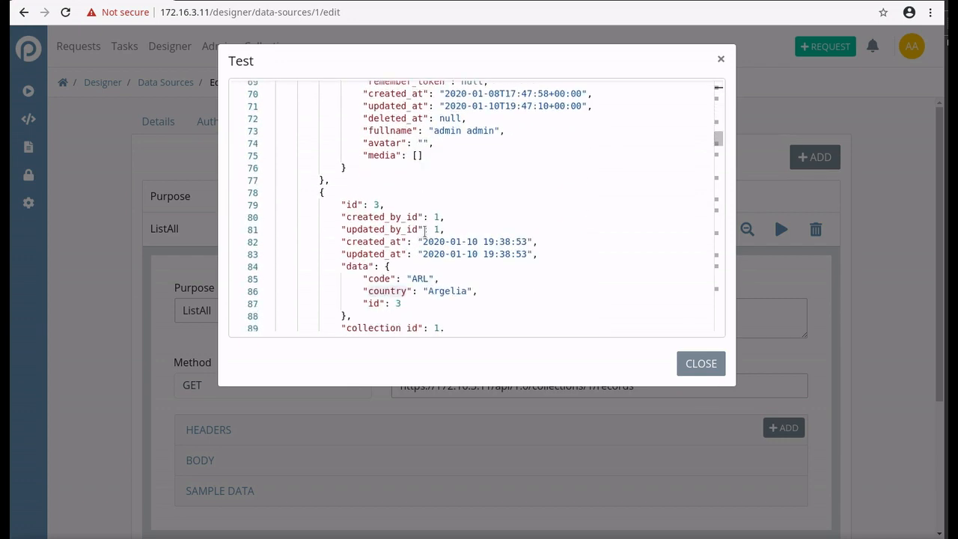
scroll(424, 230, "up", 3)
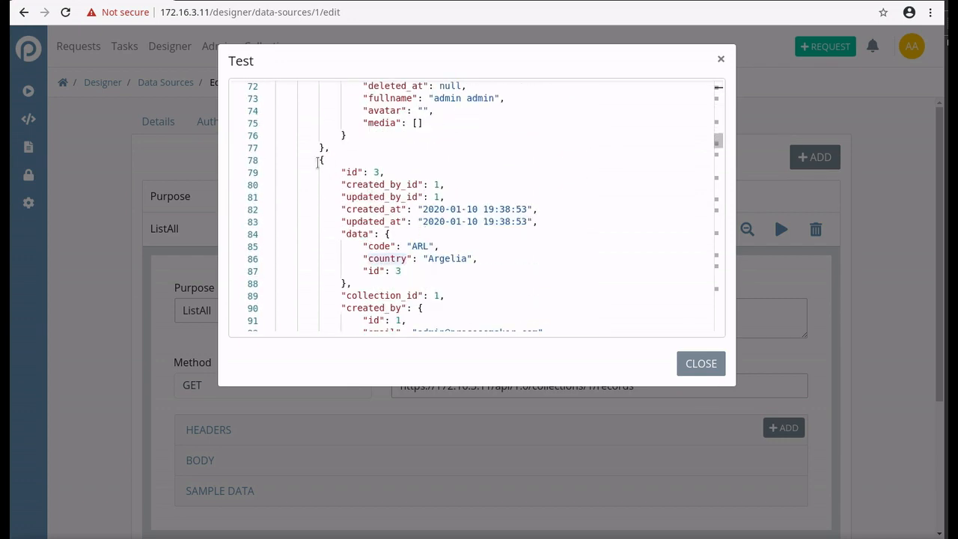
left_click_drag(318, 163, 404, 271)
scroll(424, 252, "down", 5)
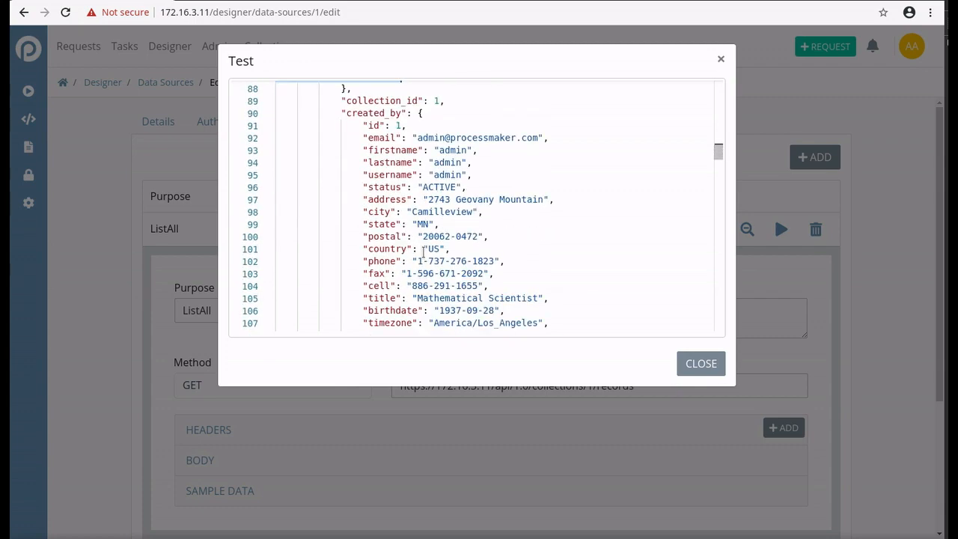
scroll(424, 251, "down", 3)
scroll(424, 252, "up", 8)
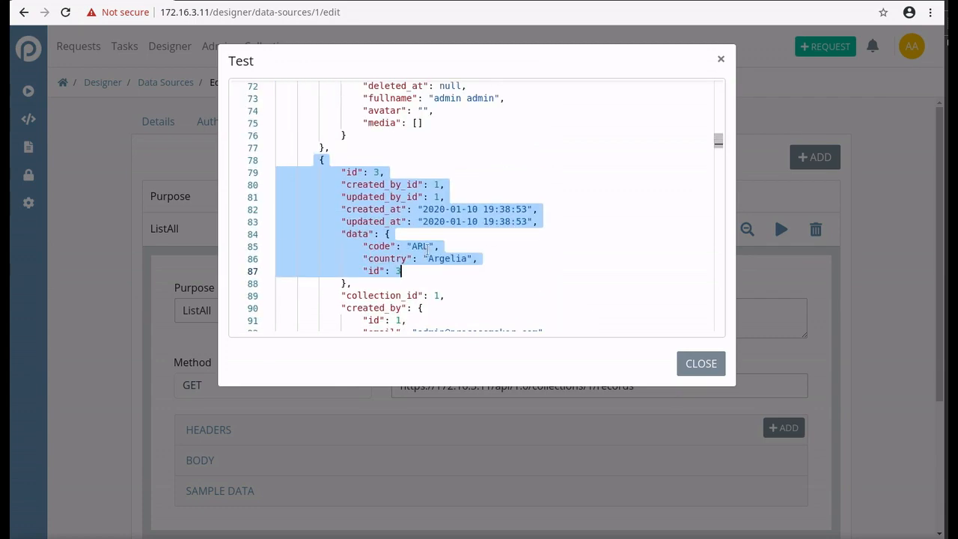
double_click(427, 246)
scroll(428, 253, "down", 16)
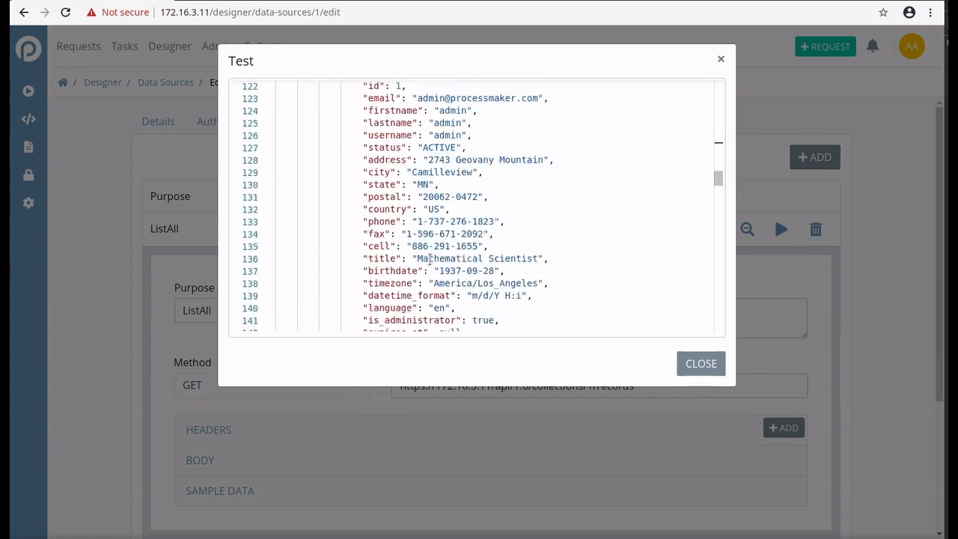
scroll(429, 258, "down", 20)
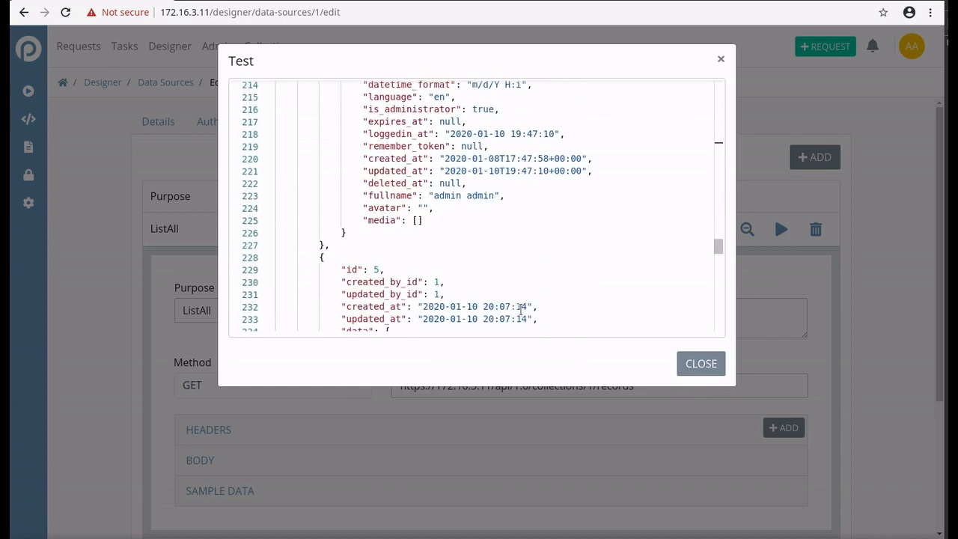
scroll(361, 288, "down", 11)
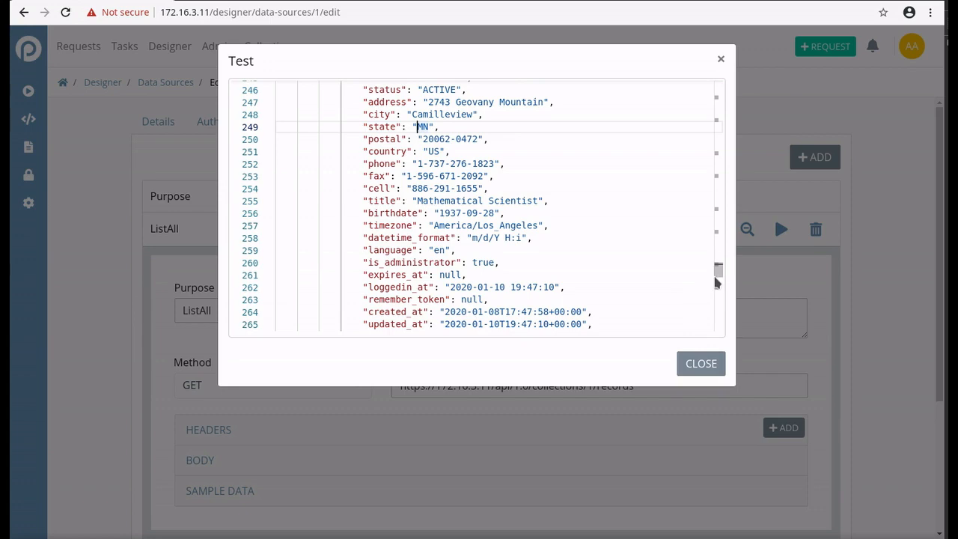
left_click_drag(719, 269, 696, 75)
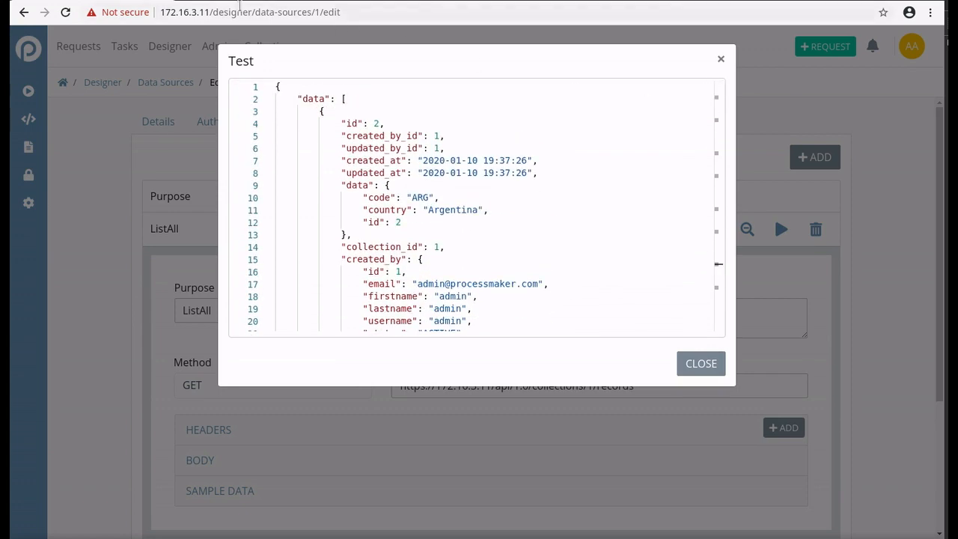
Step: Open the Form for Collections screen in the designer and check the variable name of its Country field
double_click(243, 12)
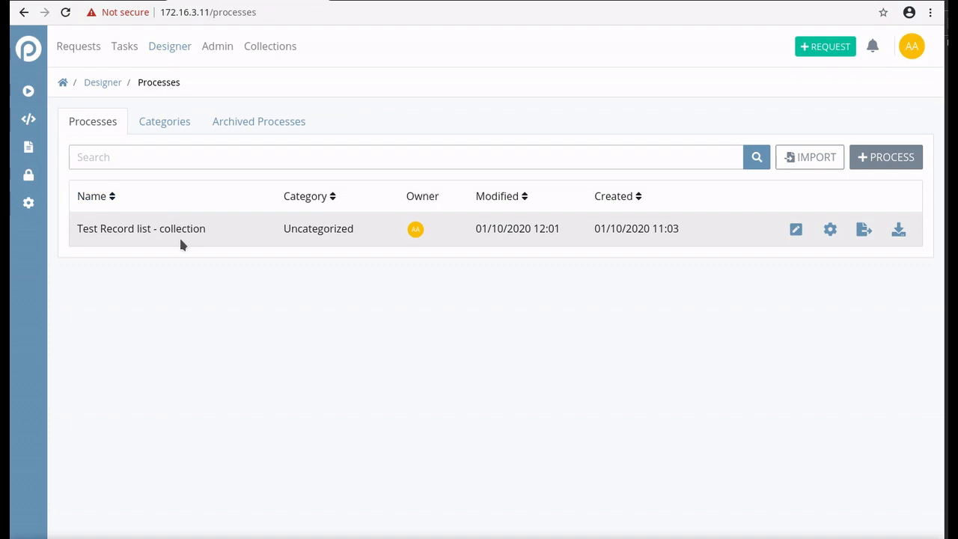
left_click(28, 148)
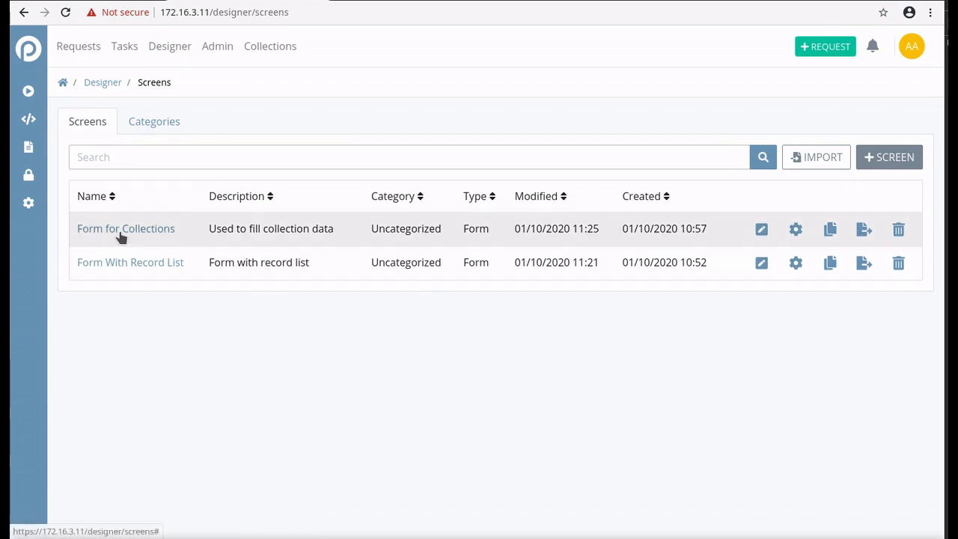
left_click(762, 230)
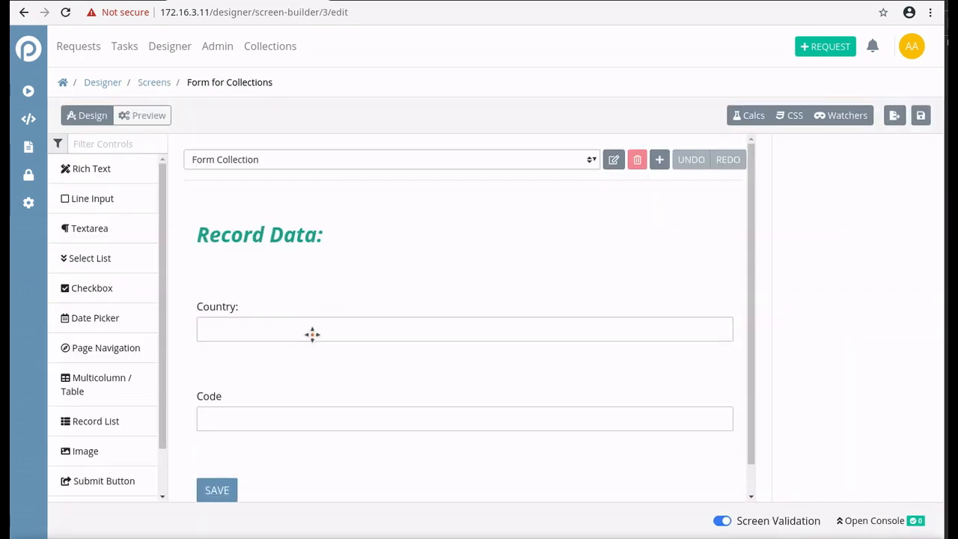
scroll(315, 352, "down", 1)
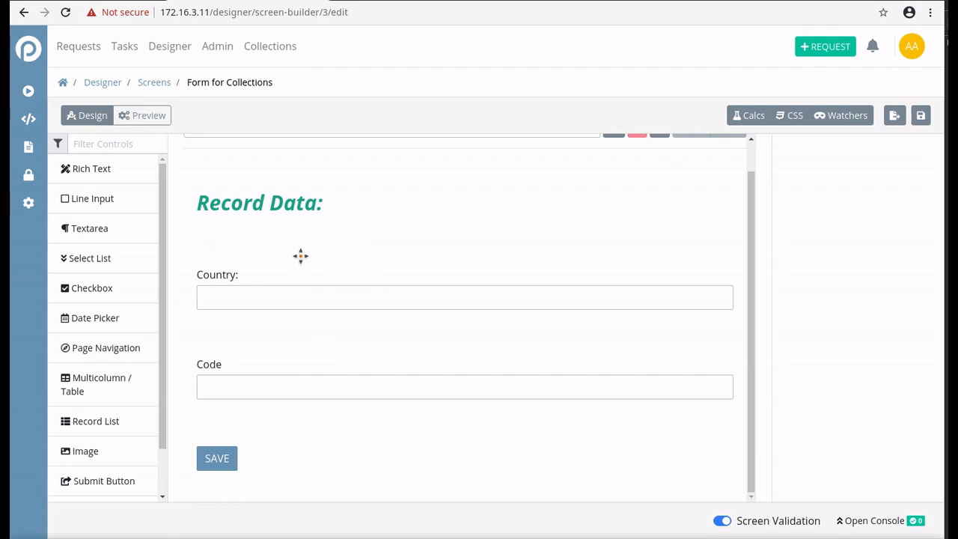
left_click(215, 292)
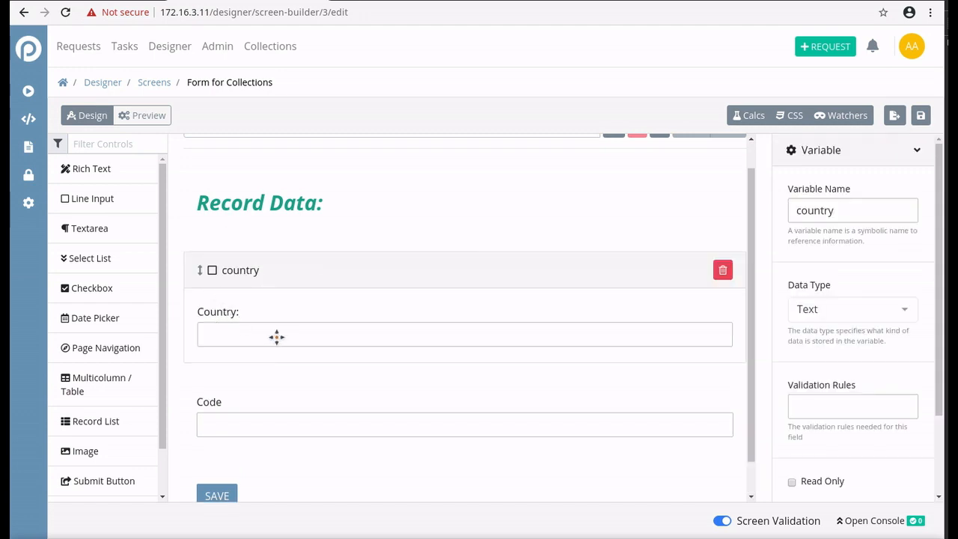
scroll(299, 376, "down", 1)
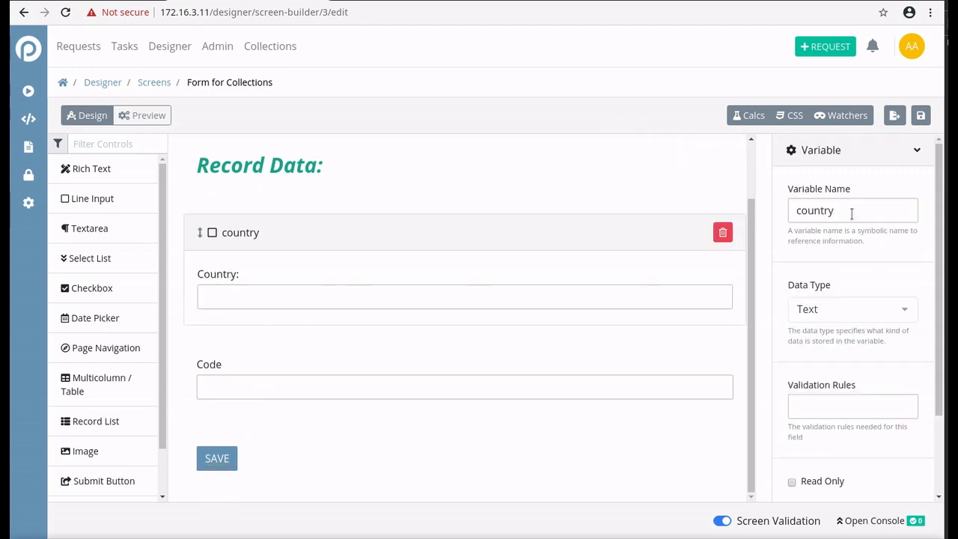
double_click(806, 210)
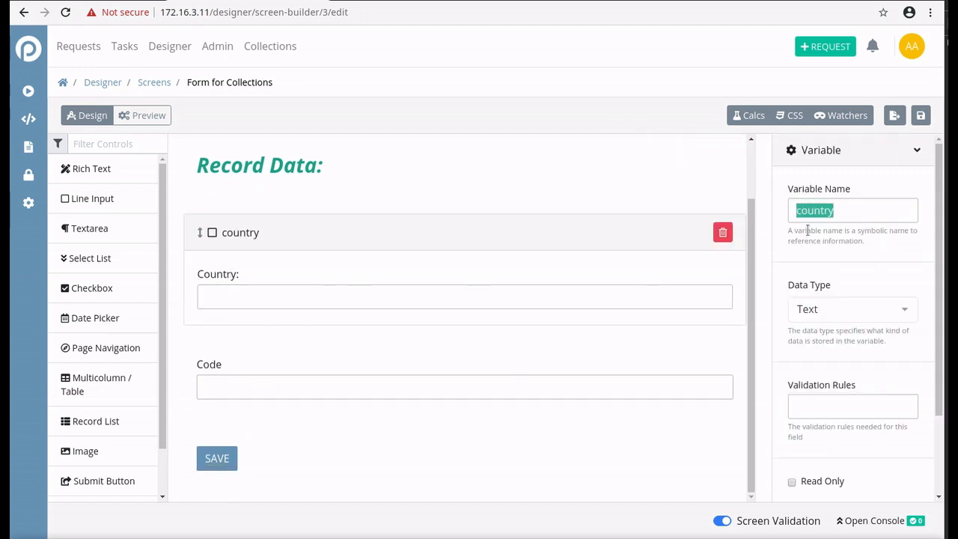
Step: Check the Code field's variable name and compare the form variables with the code, country and id keys in the ListAll test response
left_click(334, 388)
double_click(808, 211)
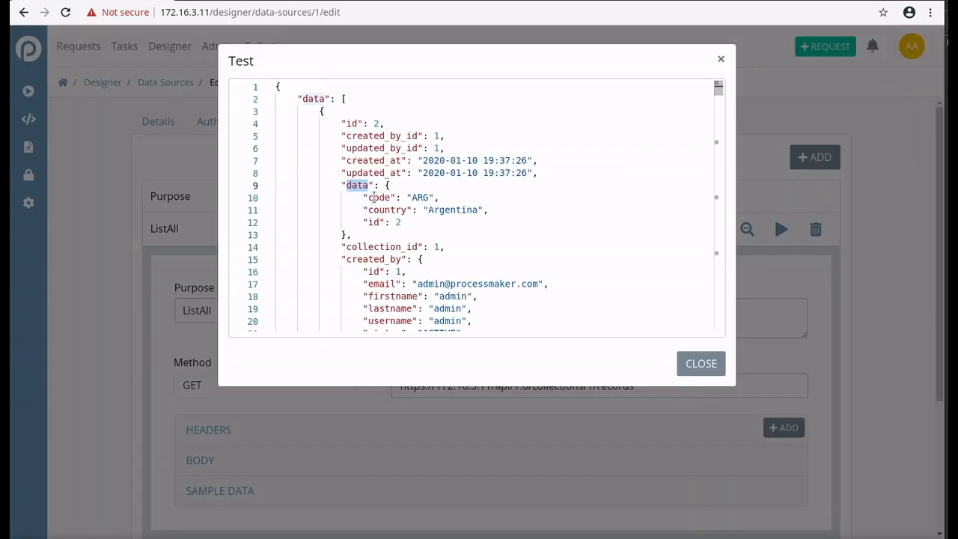
double_click(380, 198)
double_click(387, 211)
double_click(372, 222)
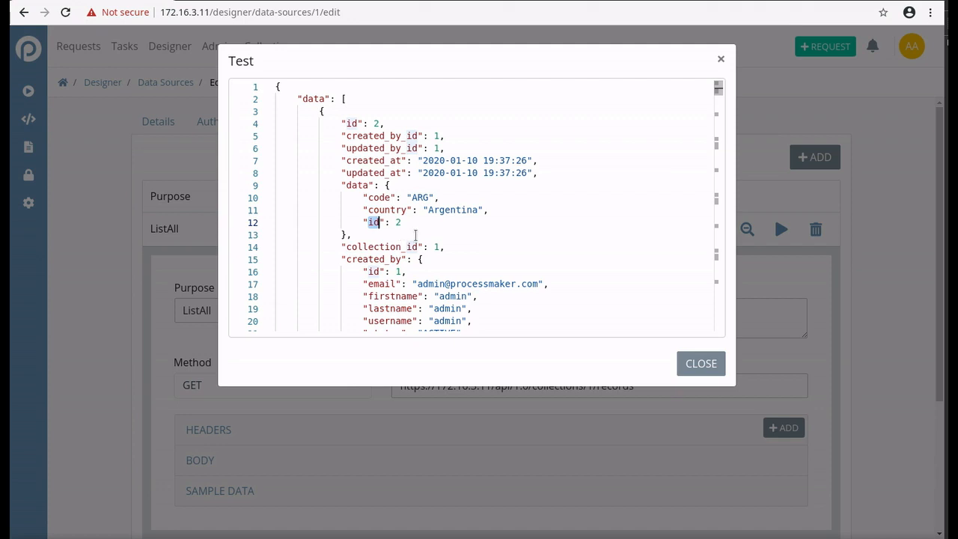
left_click(409, 228)
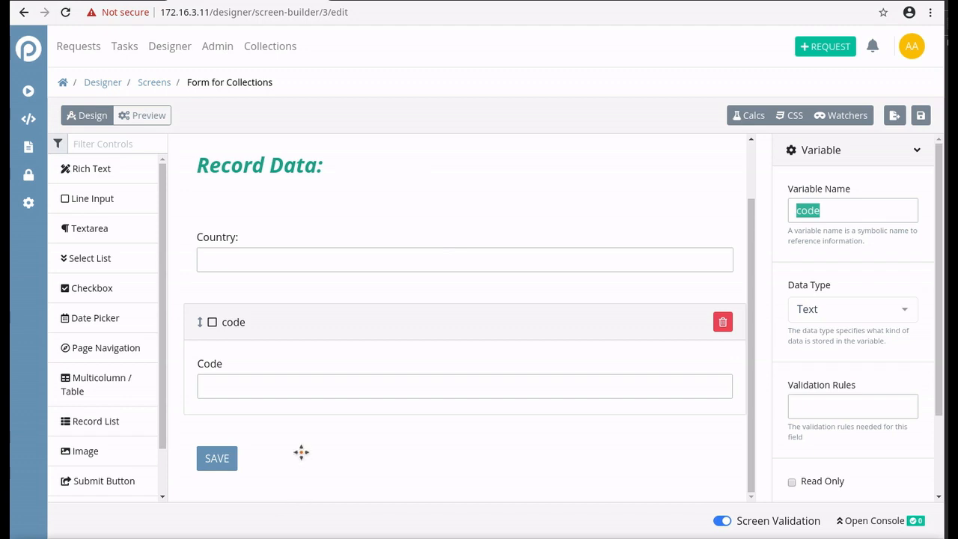
Step: Open the Form With Record List screen in the designer and review its record list's variable name, label, editable option and record form
left_click(157, 88)
left_click(587, 93)
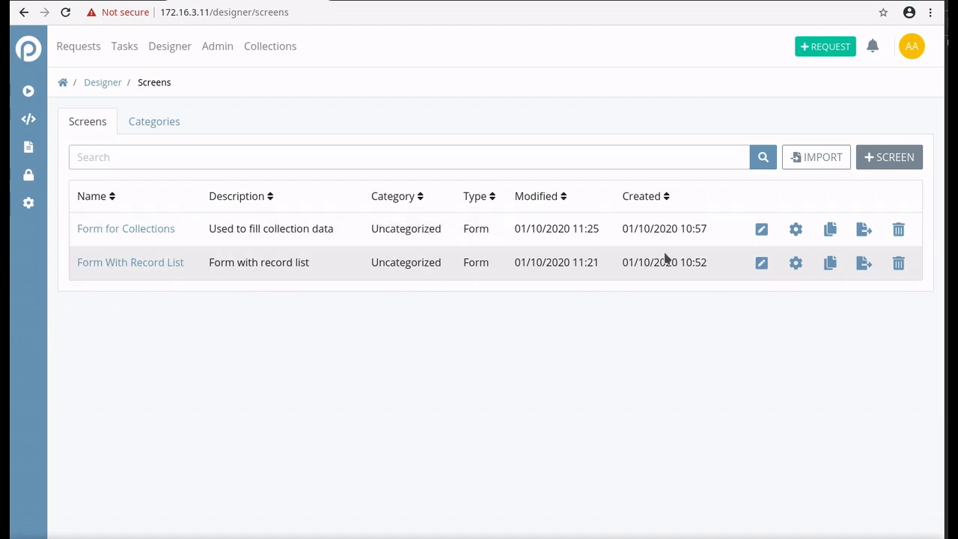
left_click(757, 265)
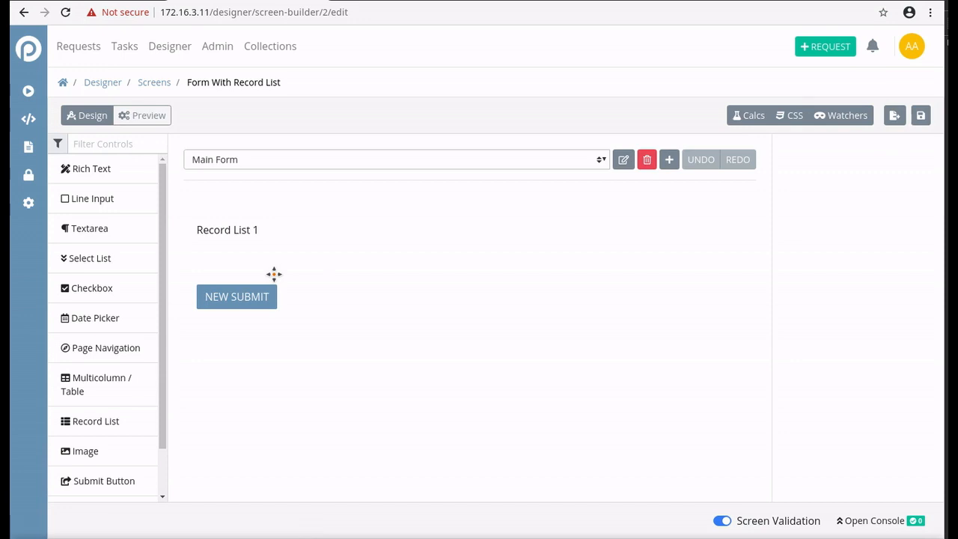
left_click(228, 228)
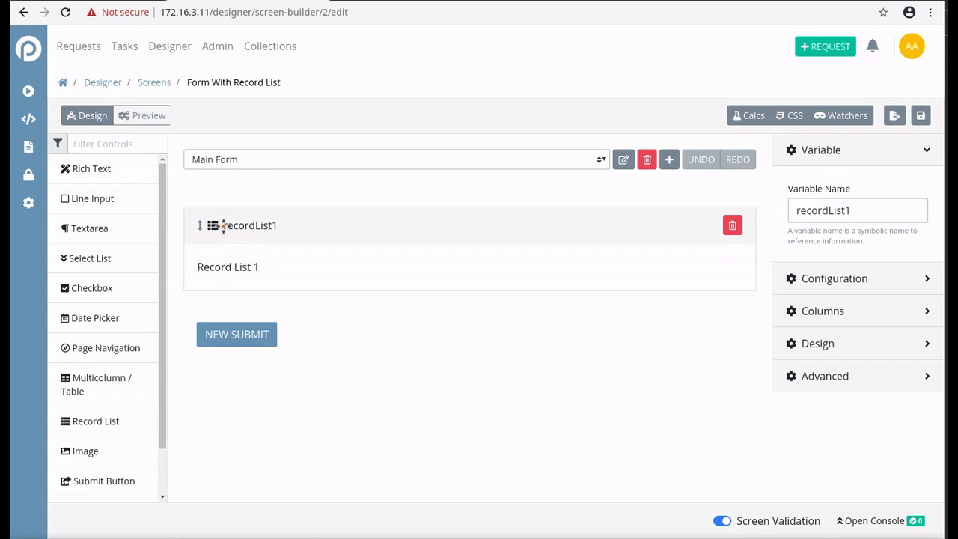
left_click(838, 149)
left_click(845, 183)
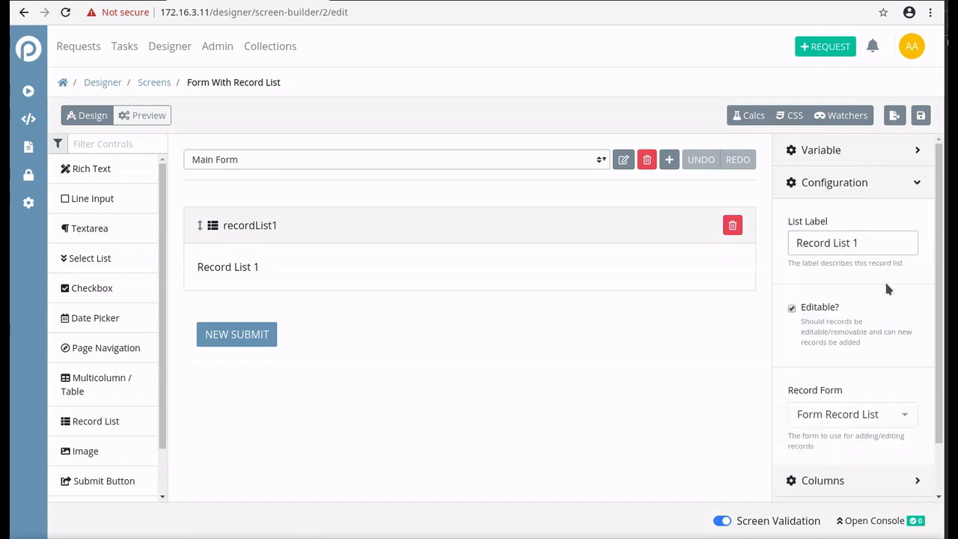
scroll(841, 363, "down", 2)
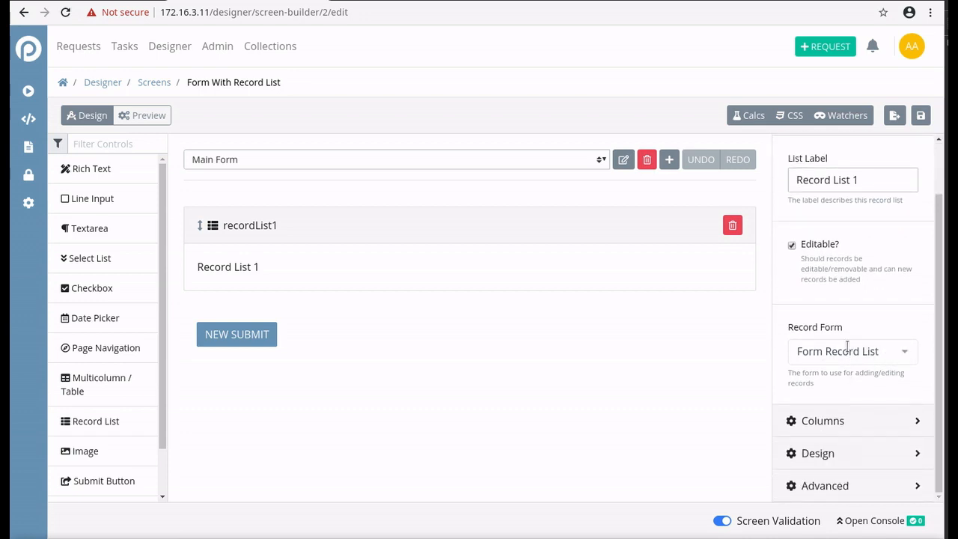
Step: Show the screen's Form Record List page and check the variable names of its Country and Code fields
left_click(410, 160)
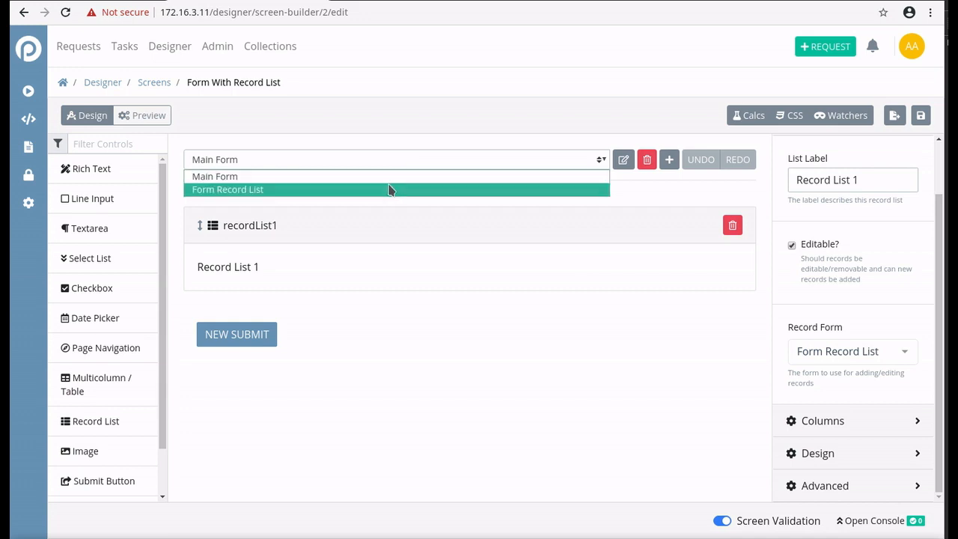
left_click(389, 189)
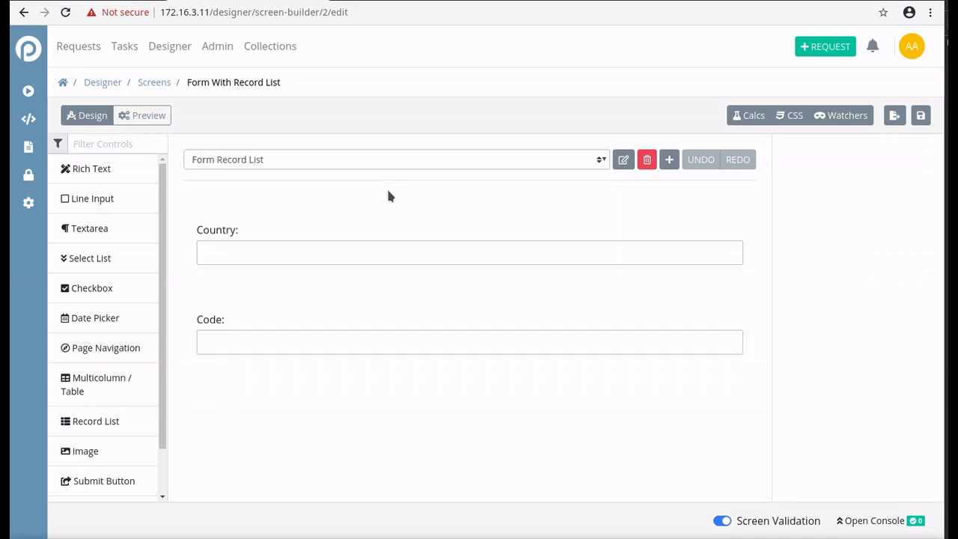
left_click(282, 251)
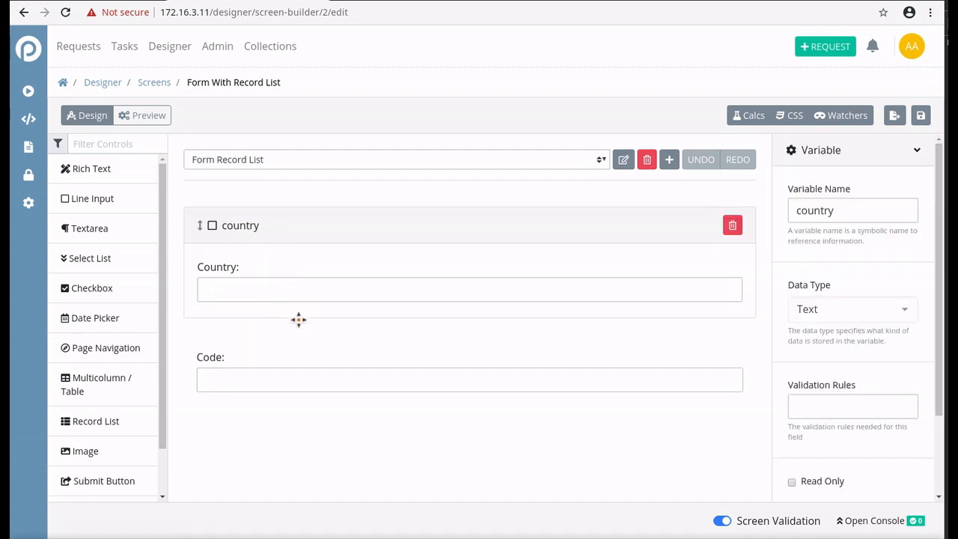
left_click(291, 373)
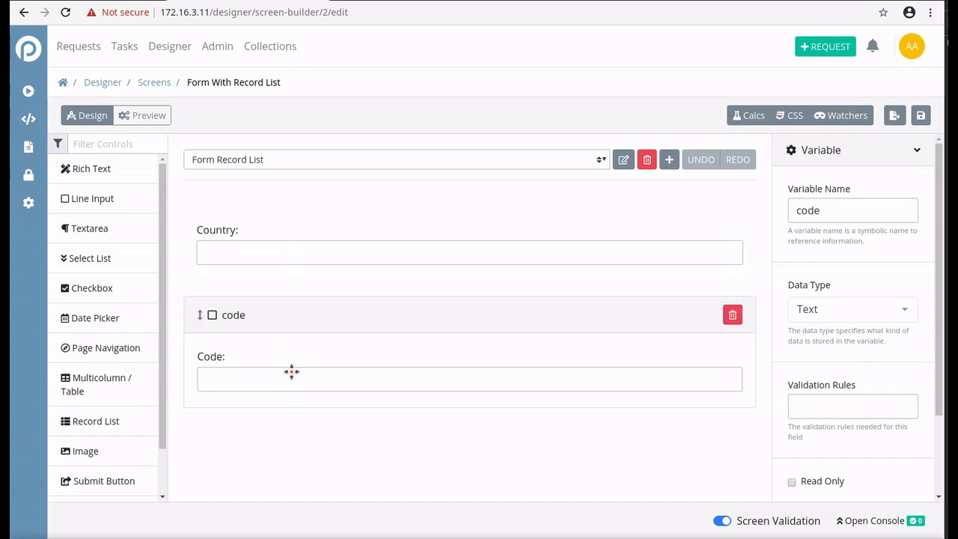
left_click(270, 243)
left_click(438, 365)
Step: Return to the Main Form page and review the columns defined for the record list
left_click(316, 159)
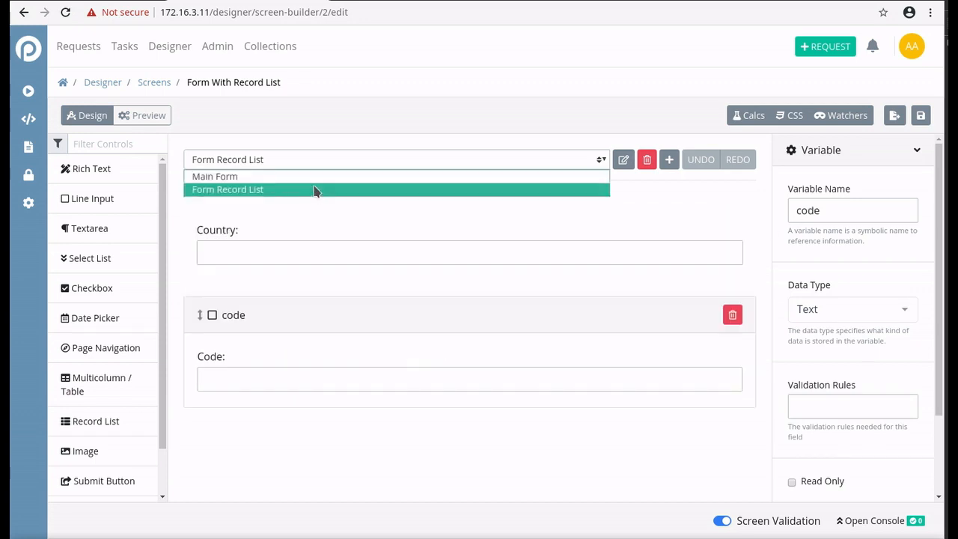
left_click(316, 178)
left_click(284, 229)
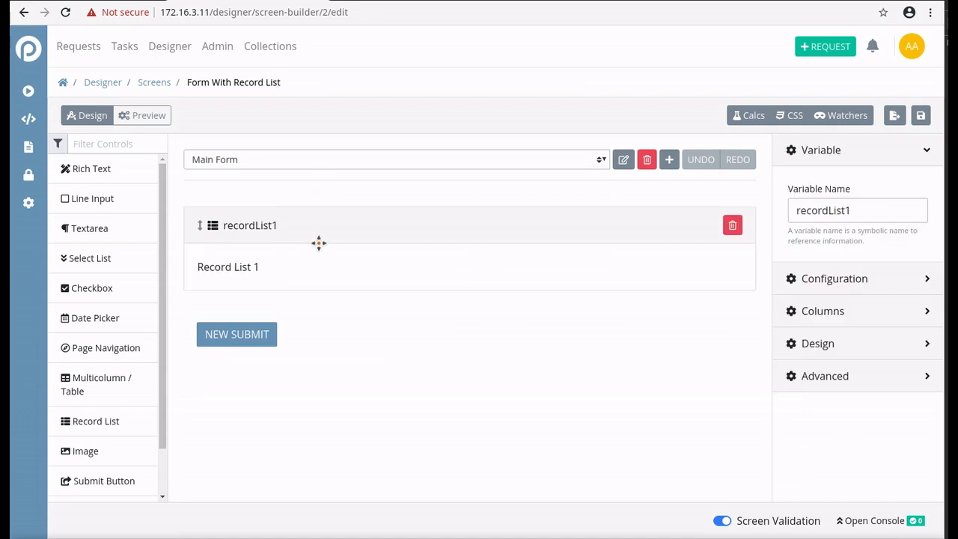
left_click(835, 313)
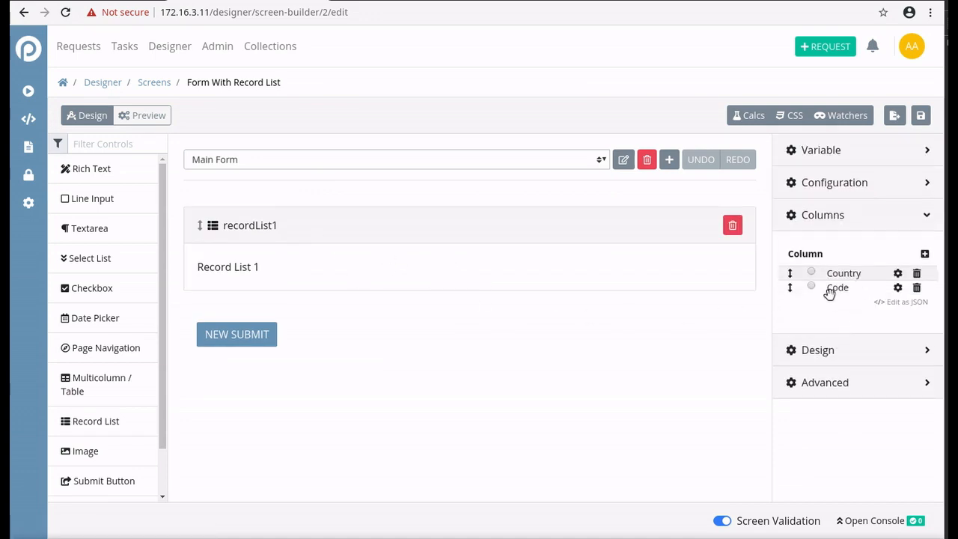
Step: Preview the screen, add a record with country "twest" and code "testttt" to the record list, and return to the design view
left_click(144, 115)
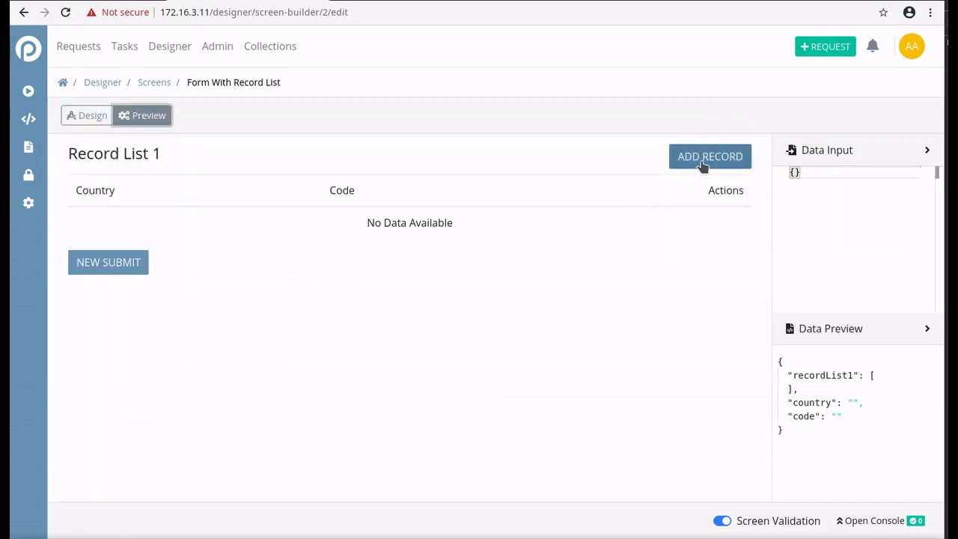
left_click(700, 165)
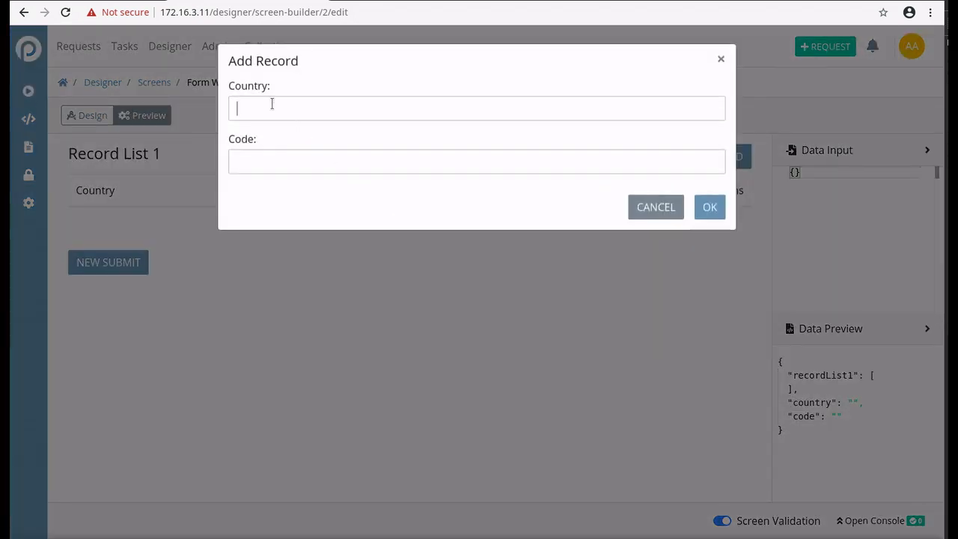
type("twest")
key("Tab")
type("tes")
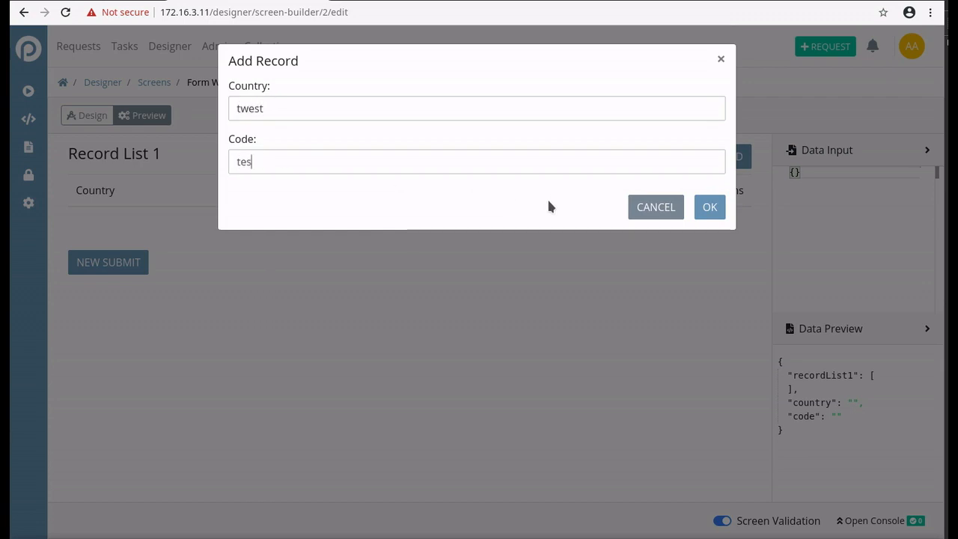
type("tttt")
left_click(709, 207)
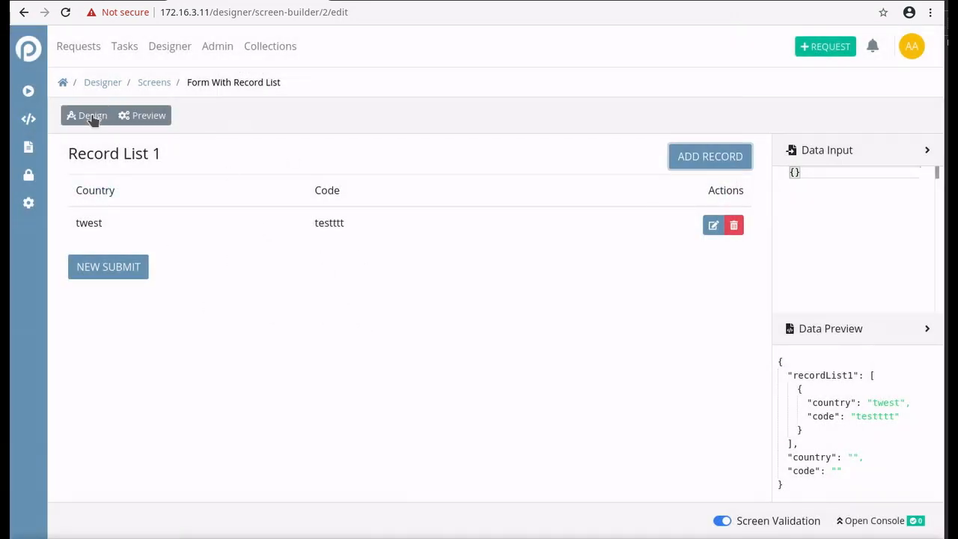
left_click(92, 118)
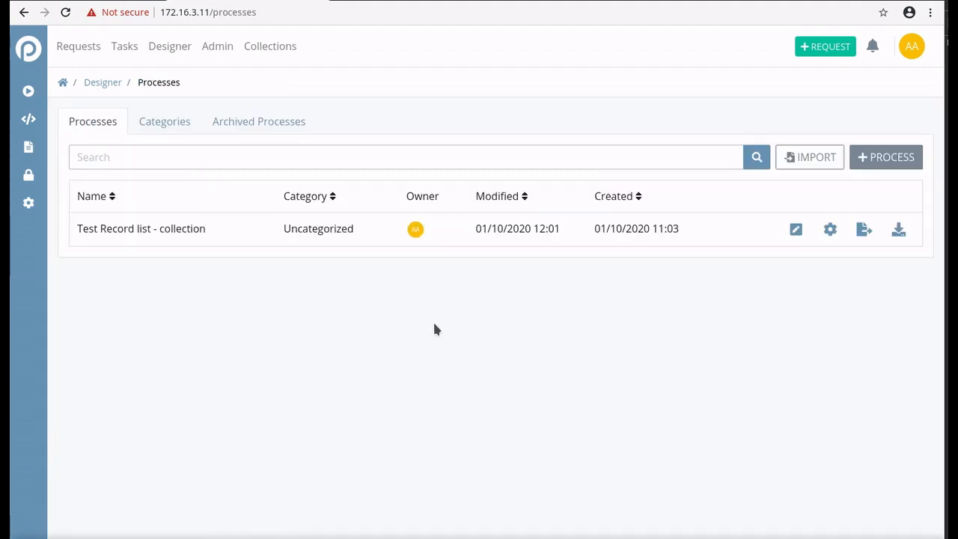
Step: Open the Test Record list - collection process in the modeler and inspect the Call To Data Connector and Map Connector Data elements
left_click(796, 230)
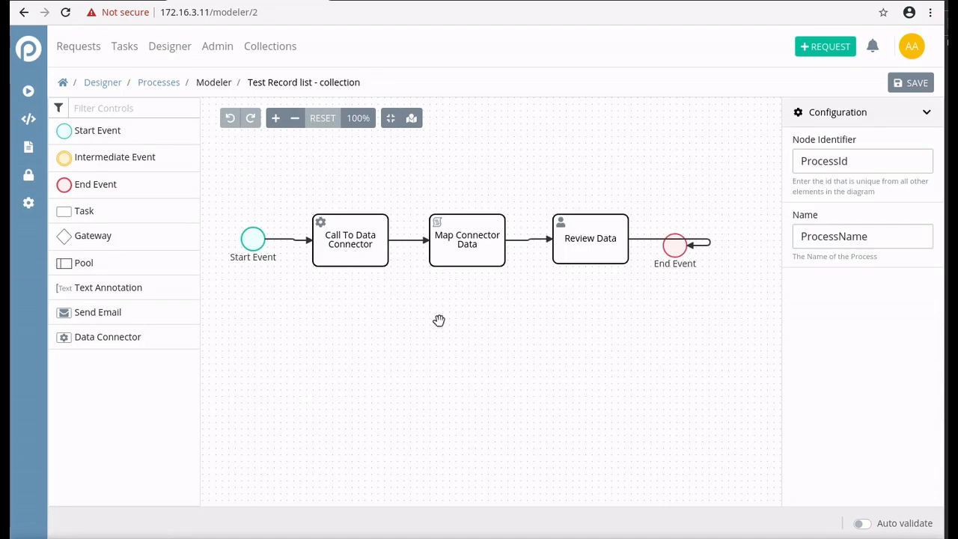
left_click(370, 244)
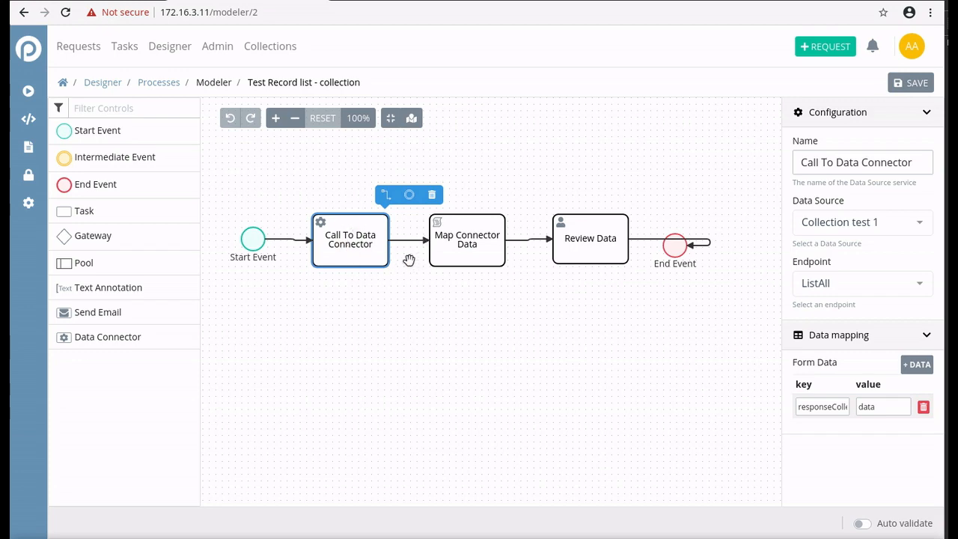
left_click(457, 236)
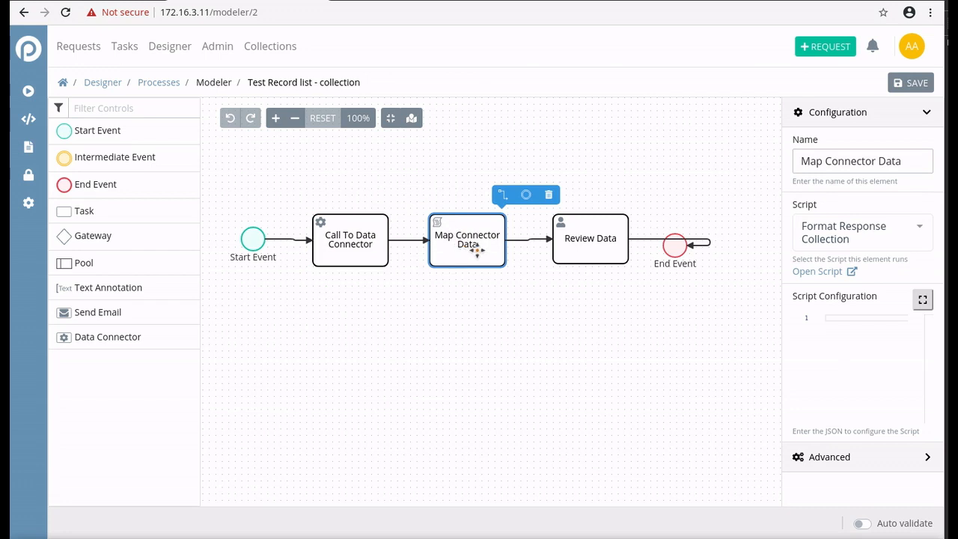
Step: Select Collection test 1 as the data source of the Call To Data Connector element
left_click(355, 244)
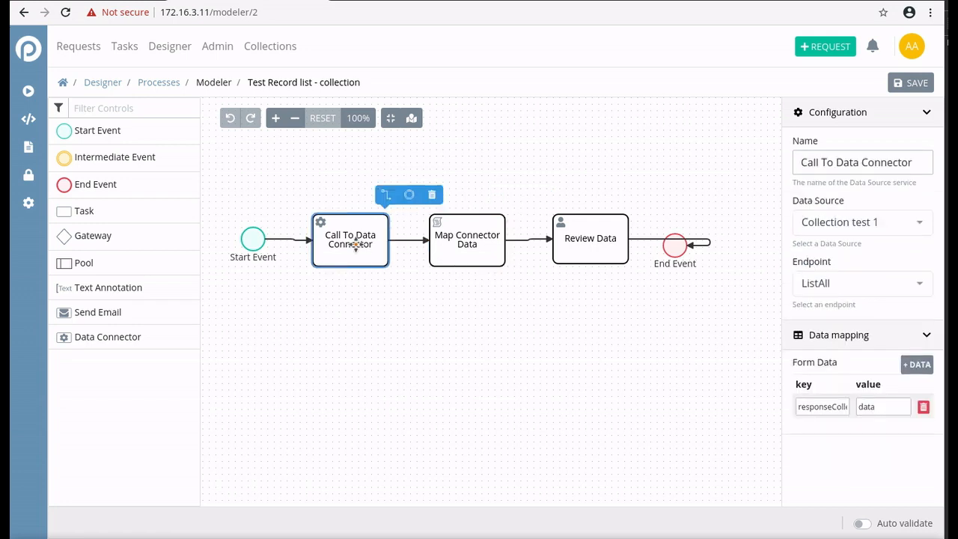
left_click(875, 227)
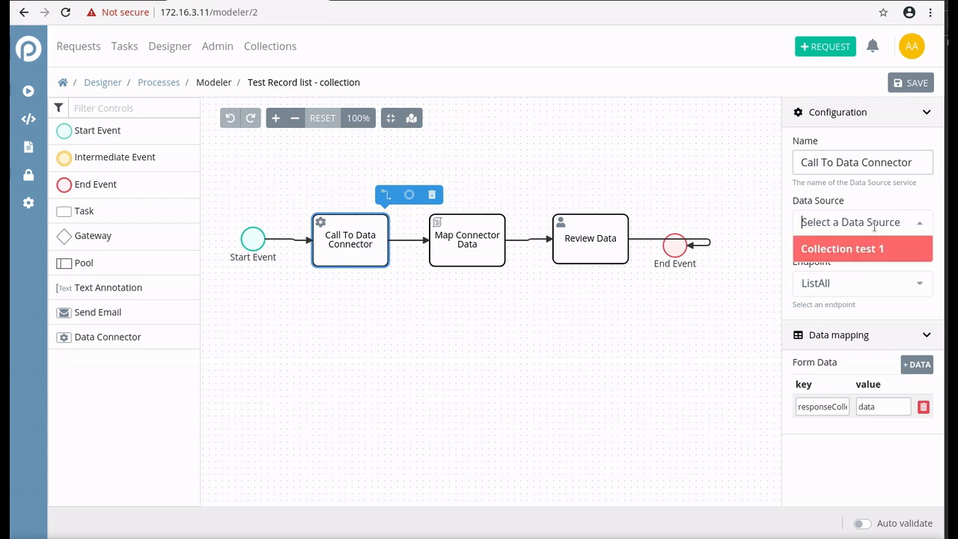
left_click(840, 252)
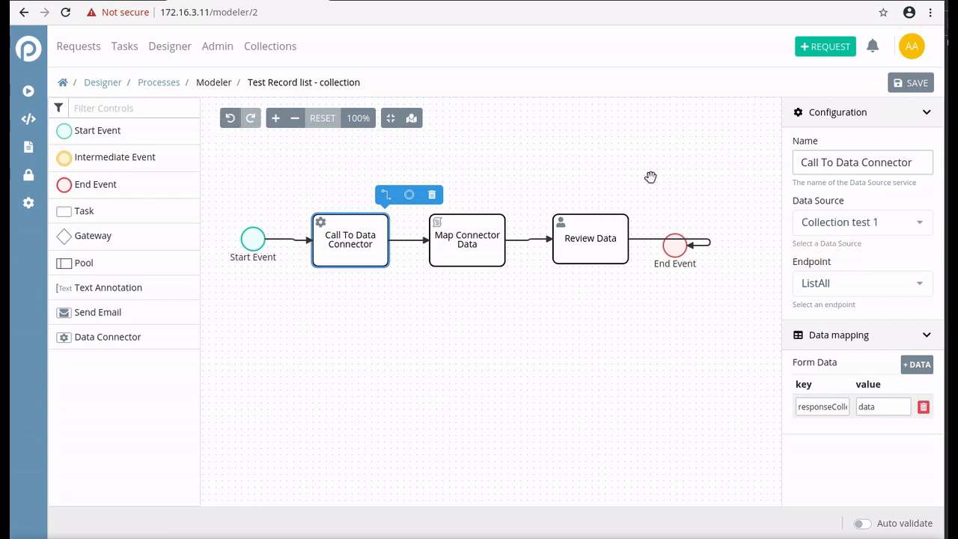
Step: Open the Data Sources list separately, locate Collection test 1 in it, and return to the process model
right_click(27, 202)
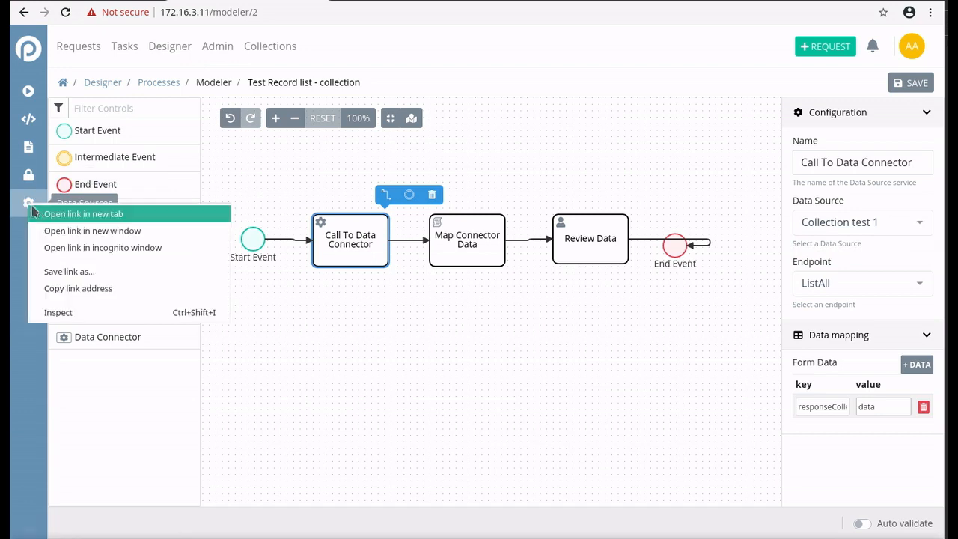
key("Escape")
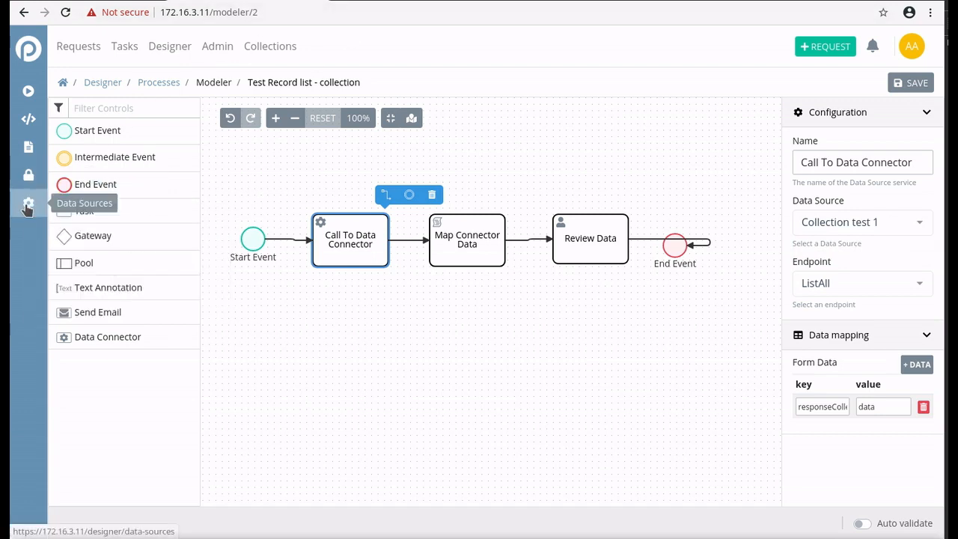
left_click(375, 1)
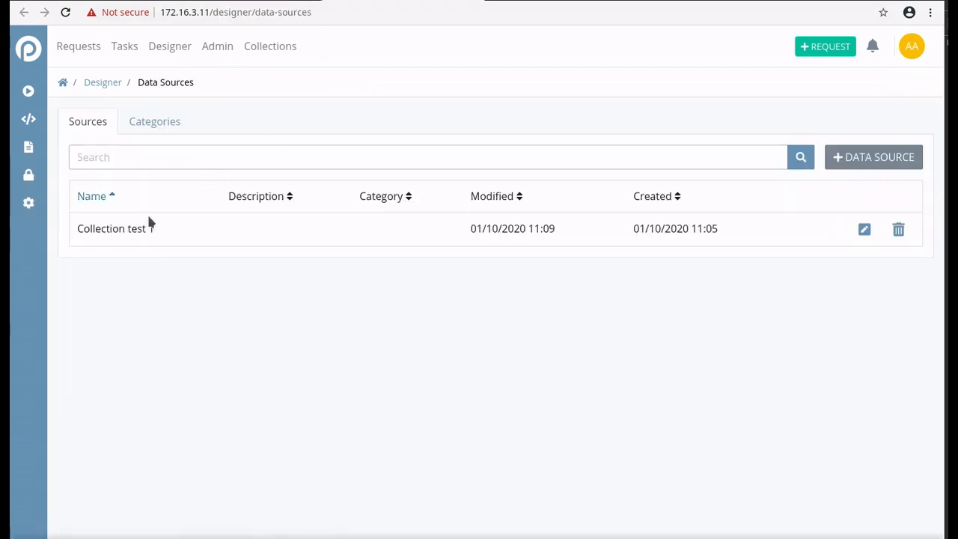
left_click_drag(155, 229, 79, 230)
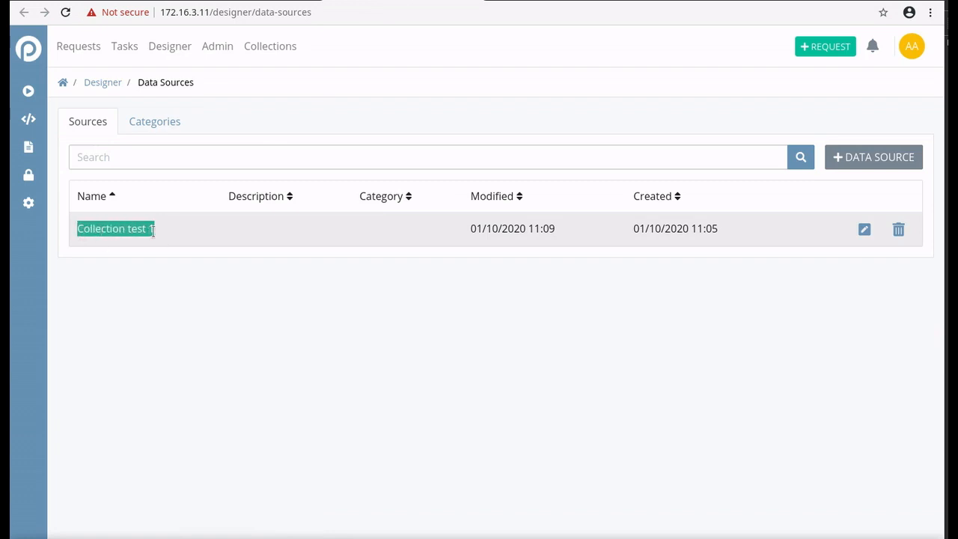
left_click(265, 3)
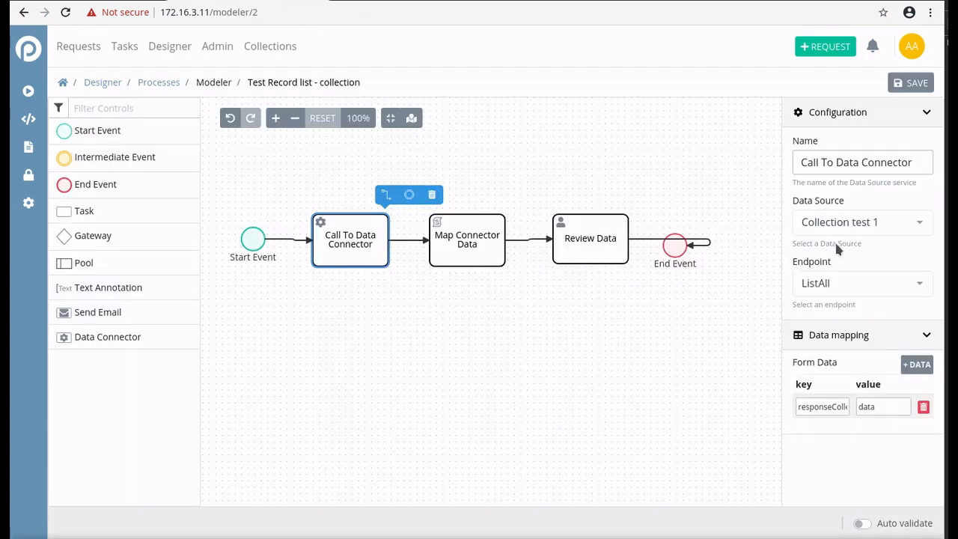
Step: Review the available endpoints for the Call To Data Connector element and choose ListAll
left_click(860, 283)
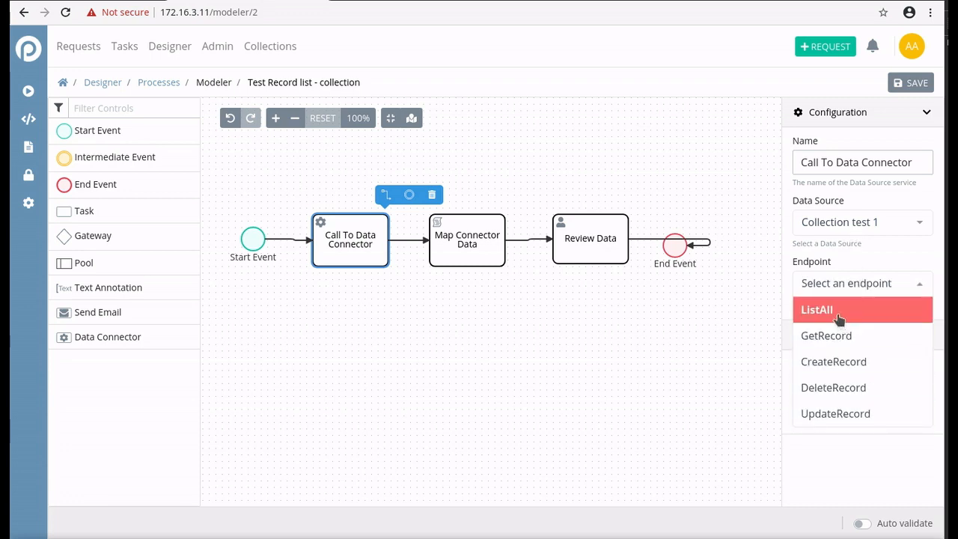
left_click(839, 315)
left_click(836, 287)
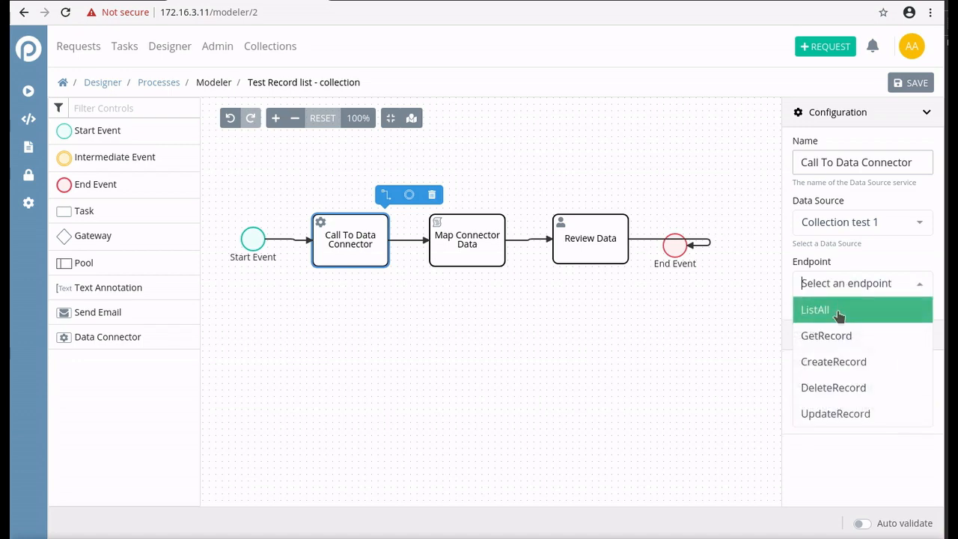
left_click(839, 313)
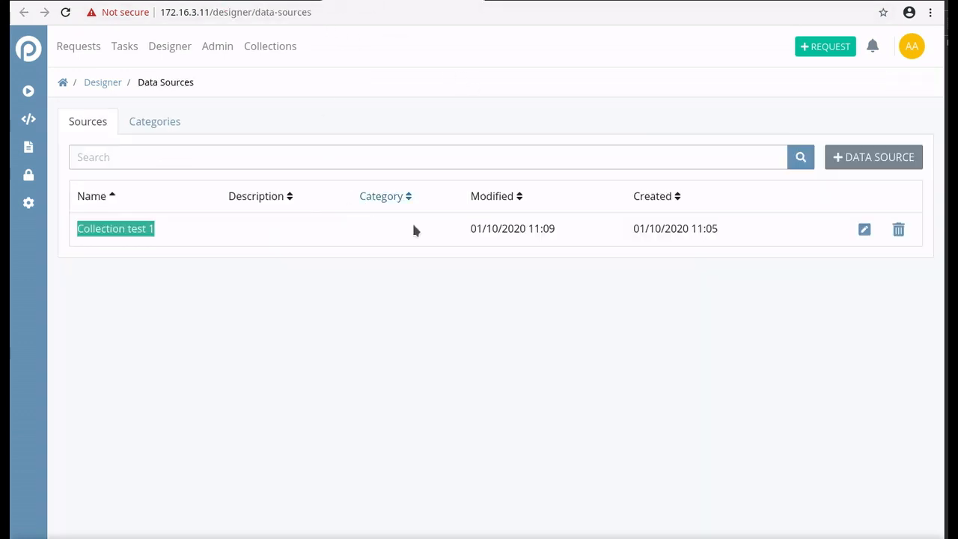
Step: Open the access points of the Collection test 1 data source, test ListAll, and examine the full data array in the response
left_click(865, 230)
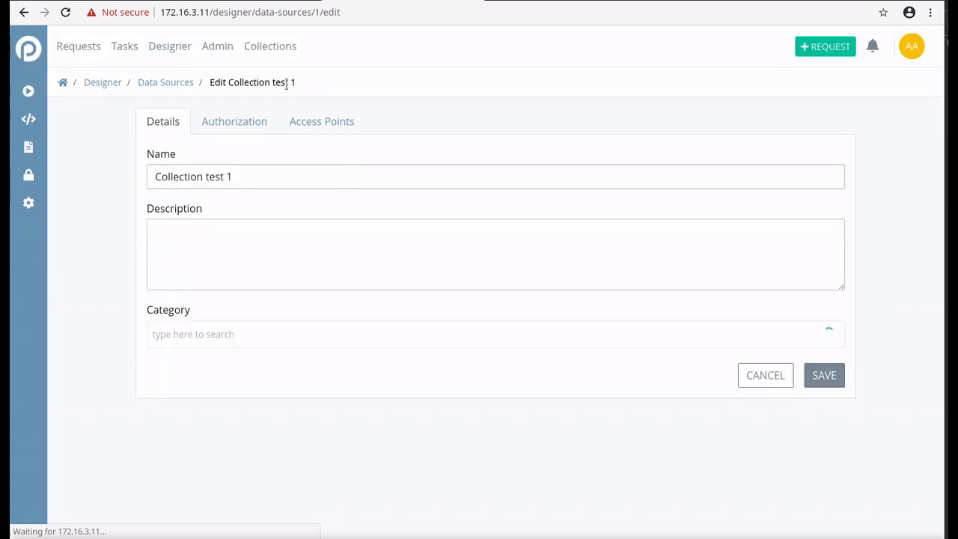
left_click(313, 130)
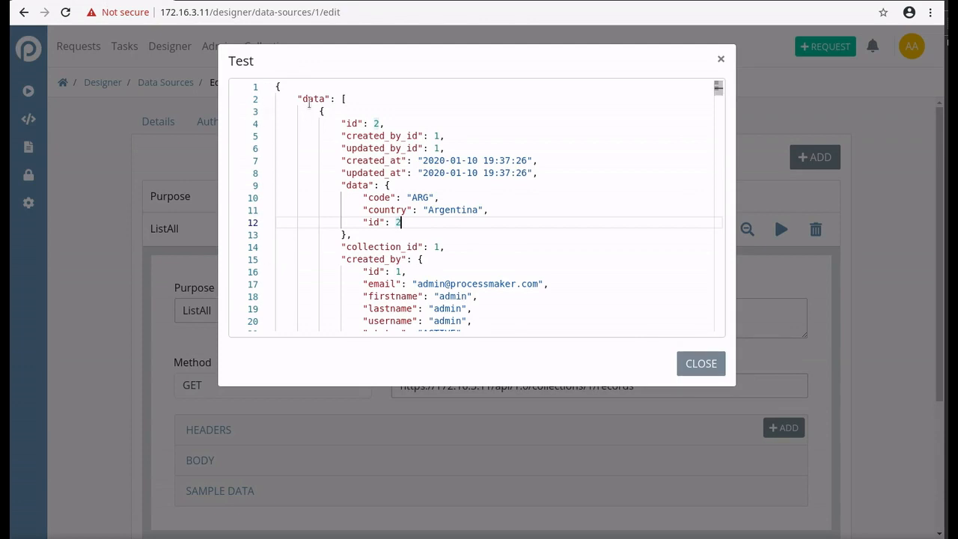
double_click(308, 101)
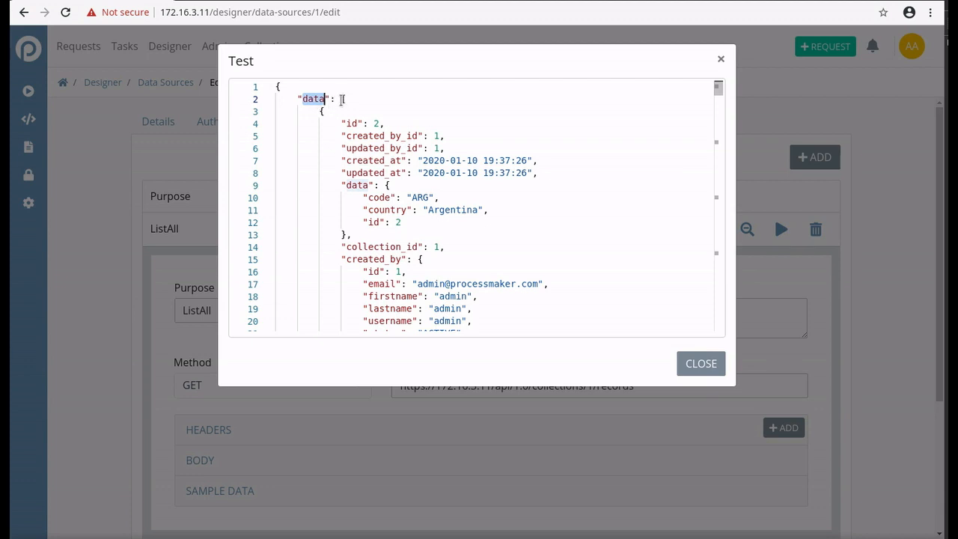
left_click_drag(343, 99, 379, 239)
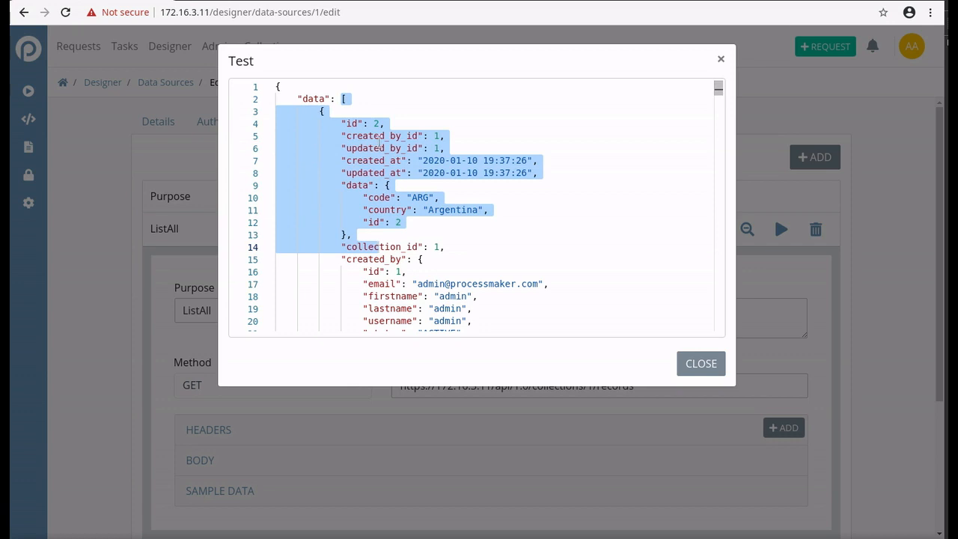
scroll(391, 232, "down", 1)
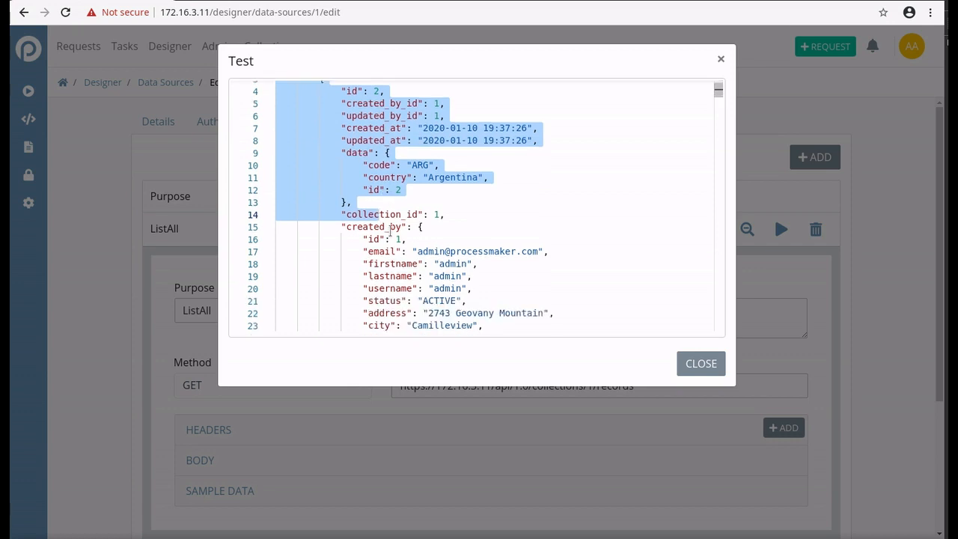
scroll(390, 231, "up", 1)
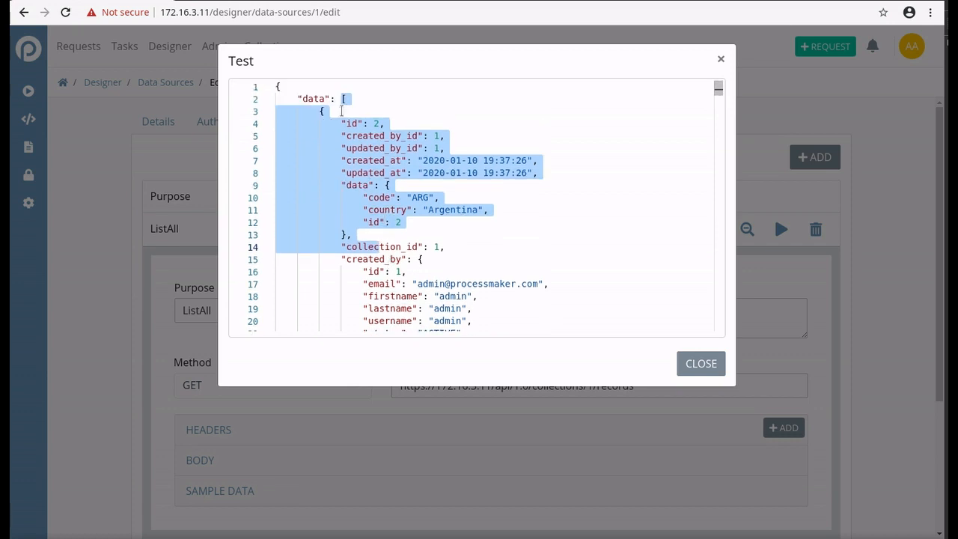
left_click(343, 99)
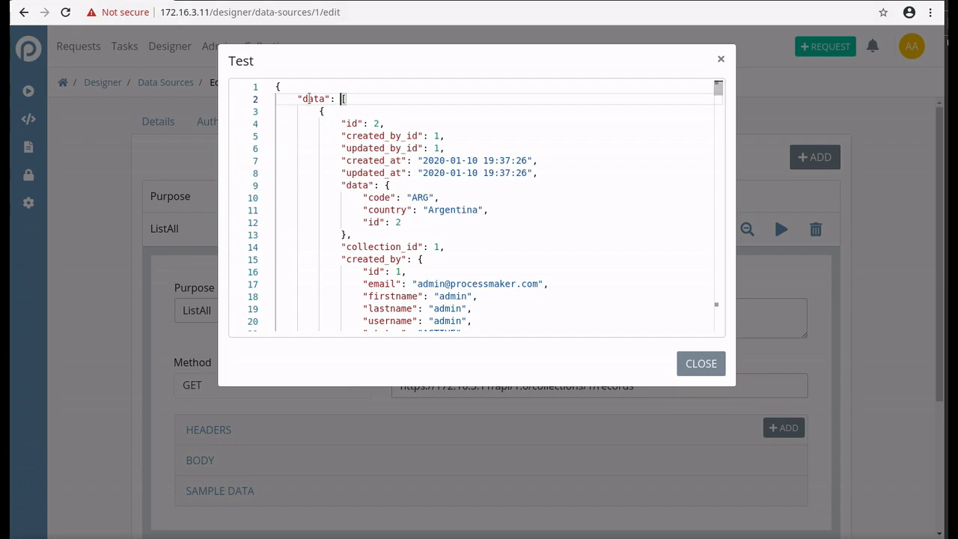
left_click_drag(343, 99, 307, 127)
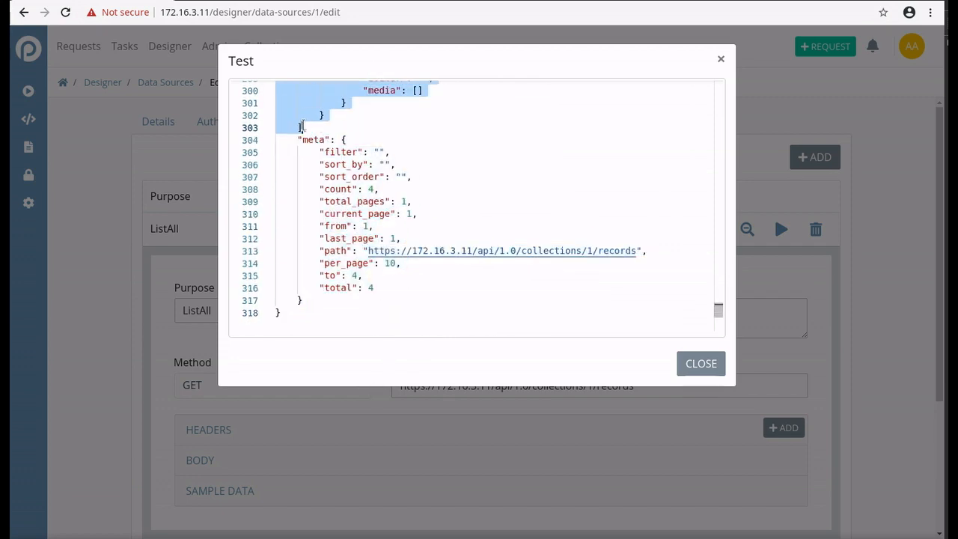
left_click_drag(718, 310, 717, 84)
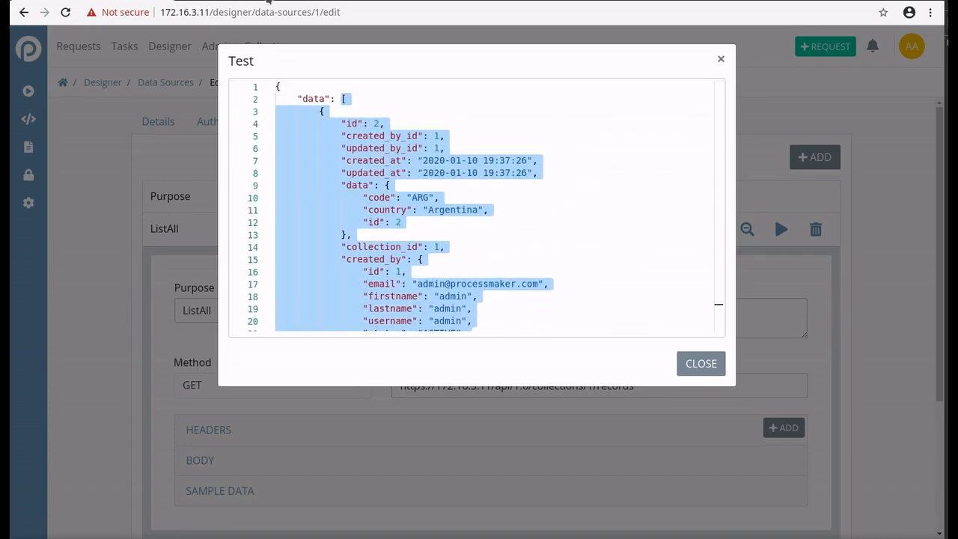
Step: Return to the process model and inspect the responseCollection key in the data mapping of Call To Data Connector
left_click(269, 2)
left_click(818, 407)
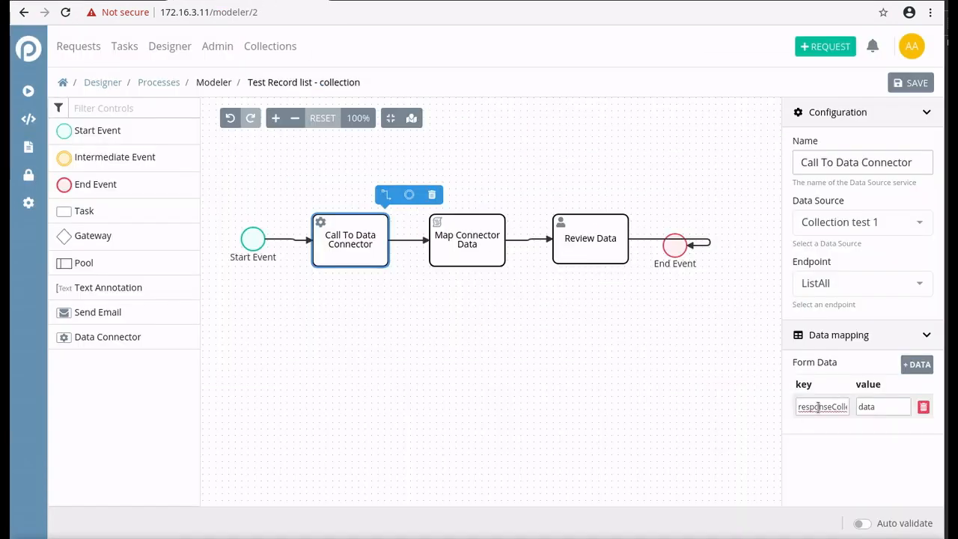
key("Home")
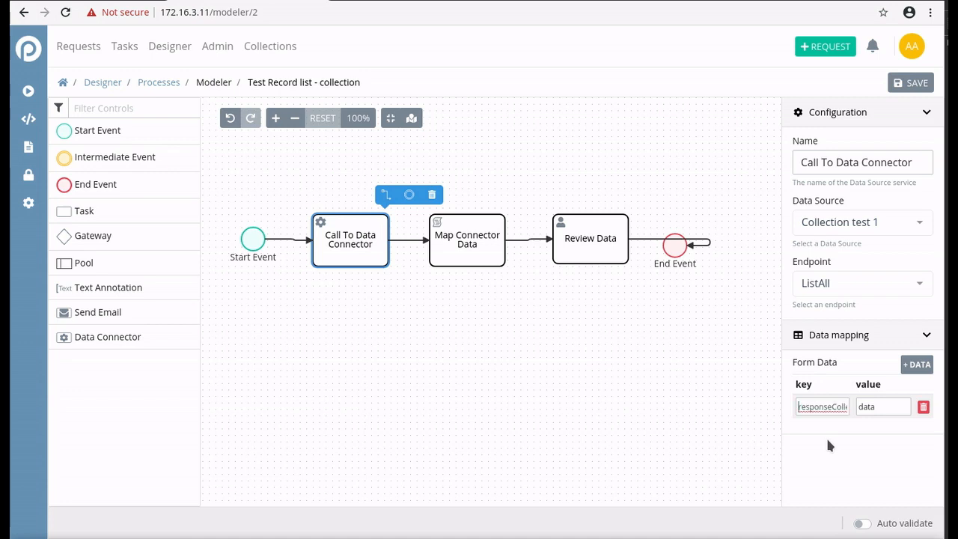
key("End")
key("Home")
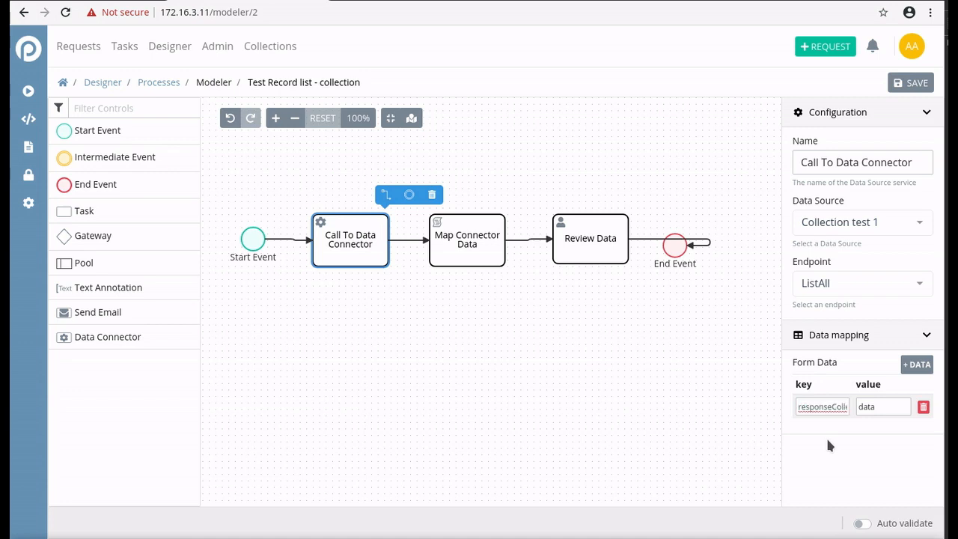
key("End")
left_click(830, 410, "shift")
left_click_drag(838, 407, 863, 408)
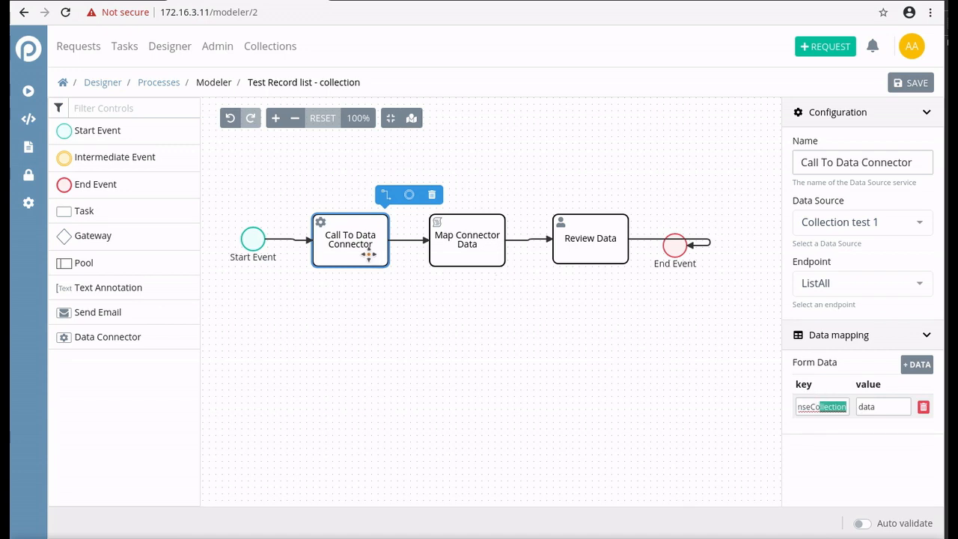
Step: Open the Format Response Collection script from the Map Connector Data element and examine its foreach loop over responseCollection
left_click(461, 231)
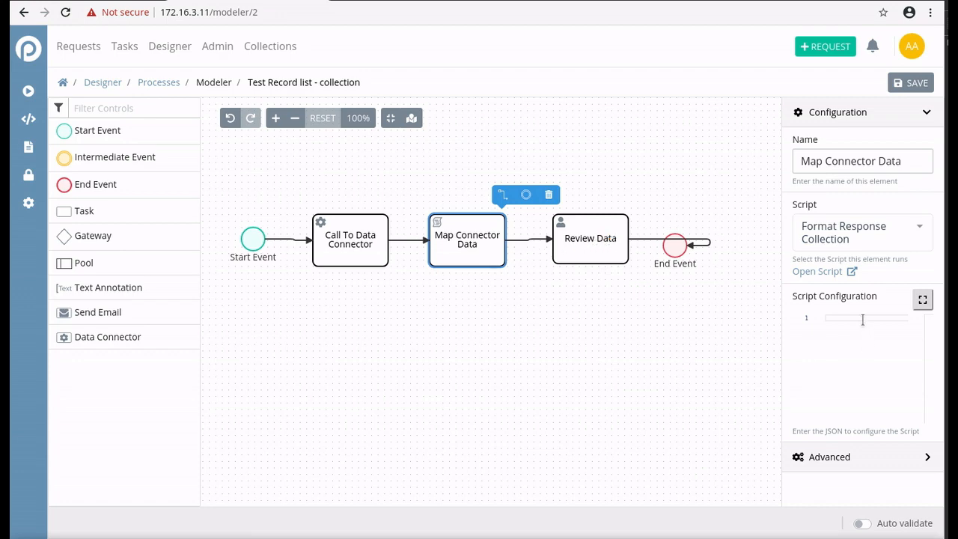
left_click(818, 272)
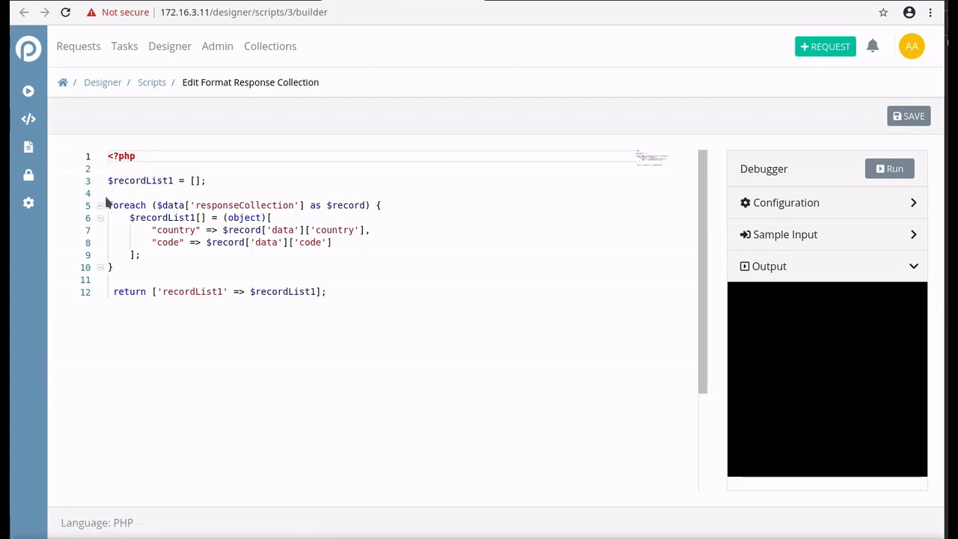
double_click(203, 205)
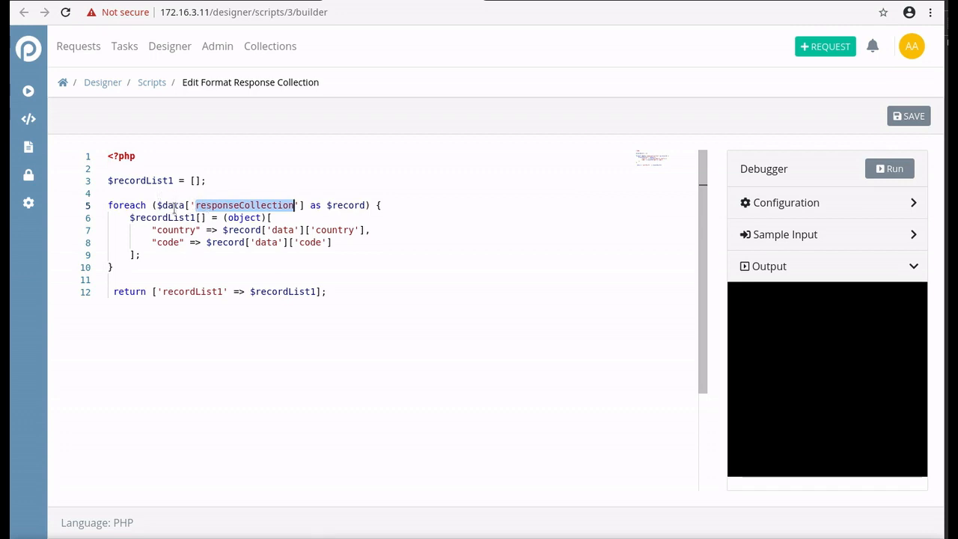
double_click(173, 205)
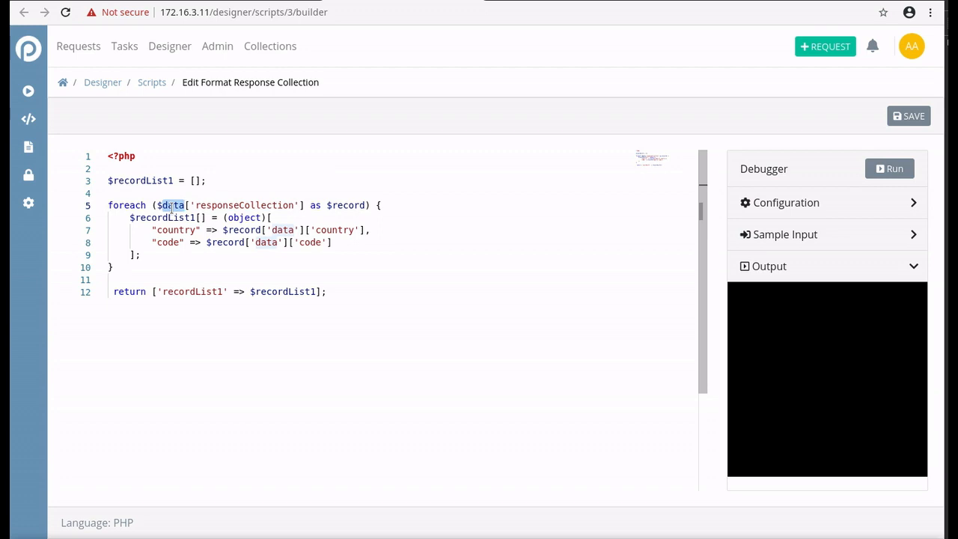
double_click(205, 205)
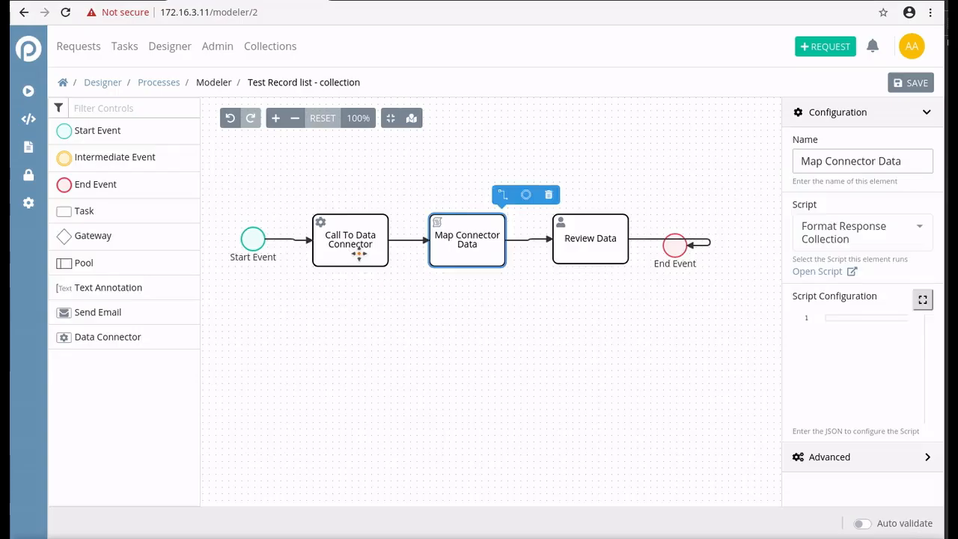
Step: Check the script's responseCollection variable against the data mapping key of Call To Data Connector in the process model
left_click(383, 262)
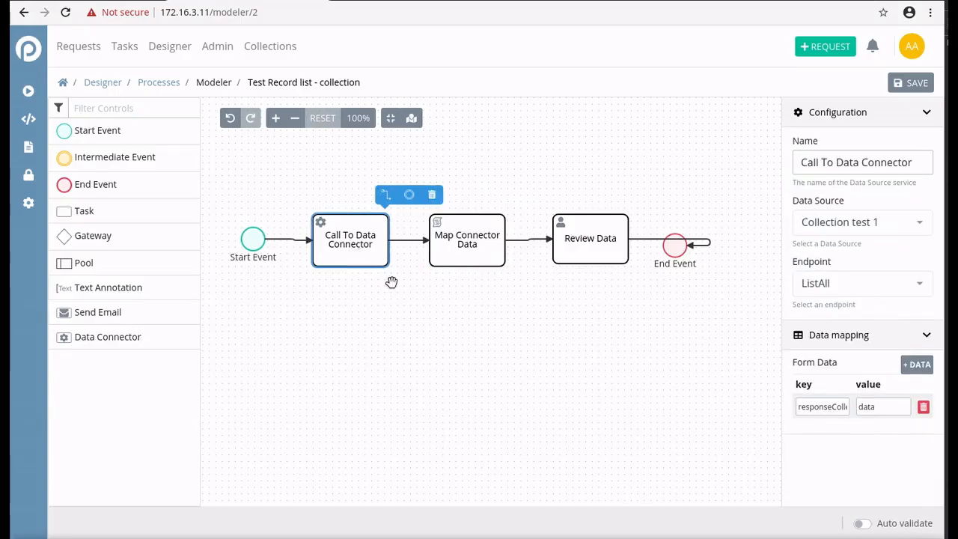
left_click(819, 406)
double_click(827, 406)
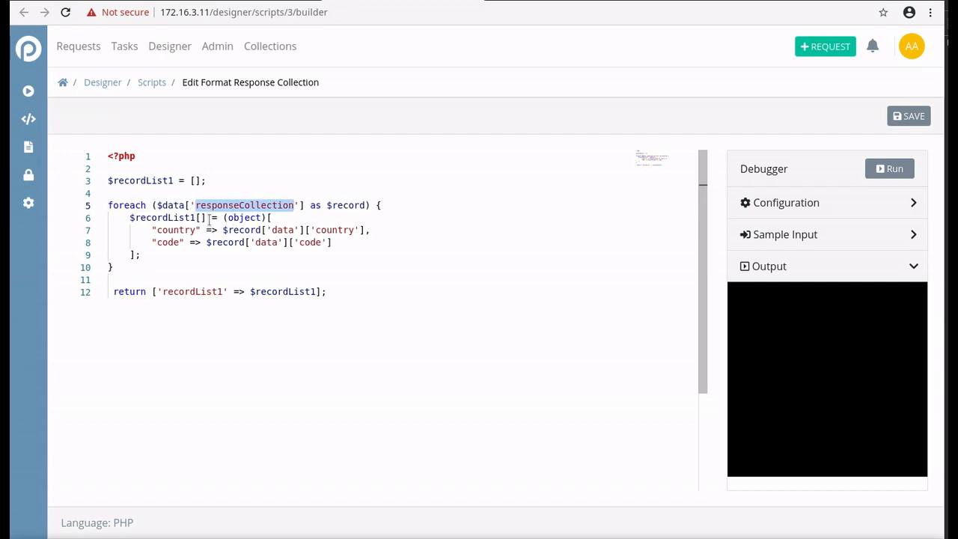
Step: Examine how the script's loop fills recordList1 with objects whose country and code come from each record's data
double_click(235, 217)
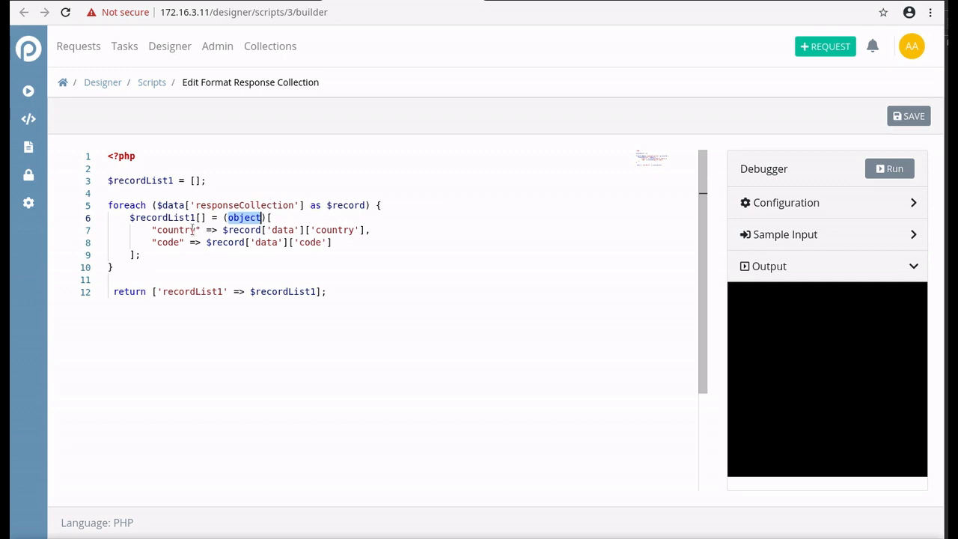
double_click(166, 217)
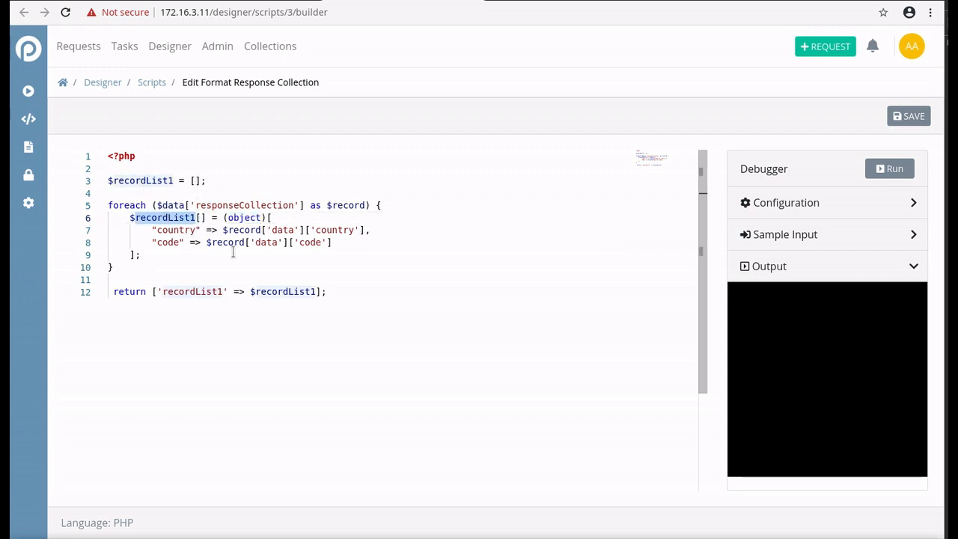
double_click(184, 231)
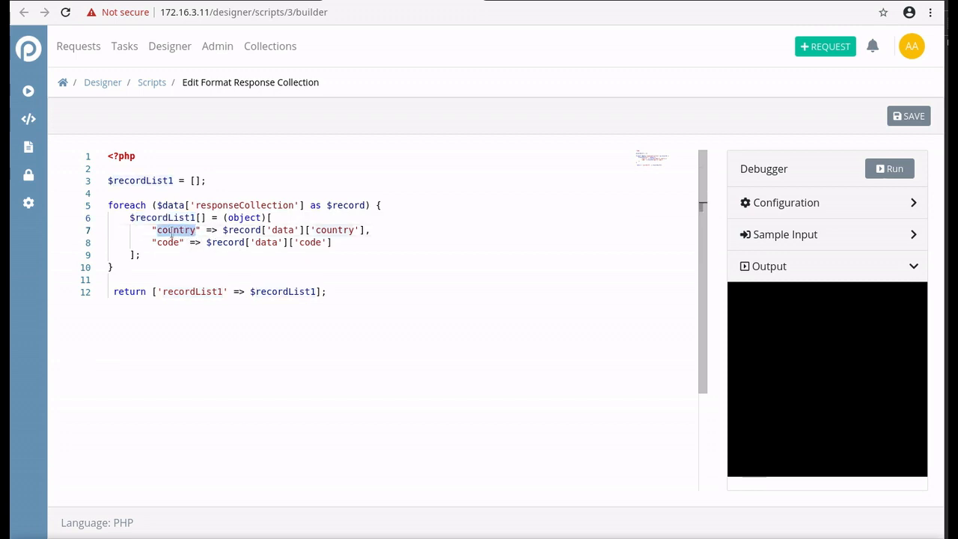
double_click(168, 242)
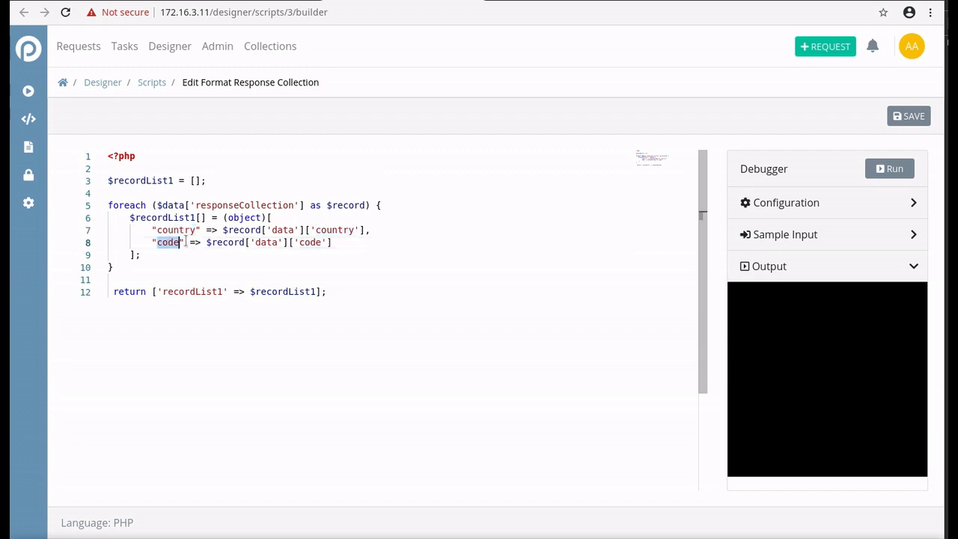
left_click(249, 230)
double_click(249, 230)
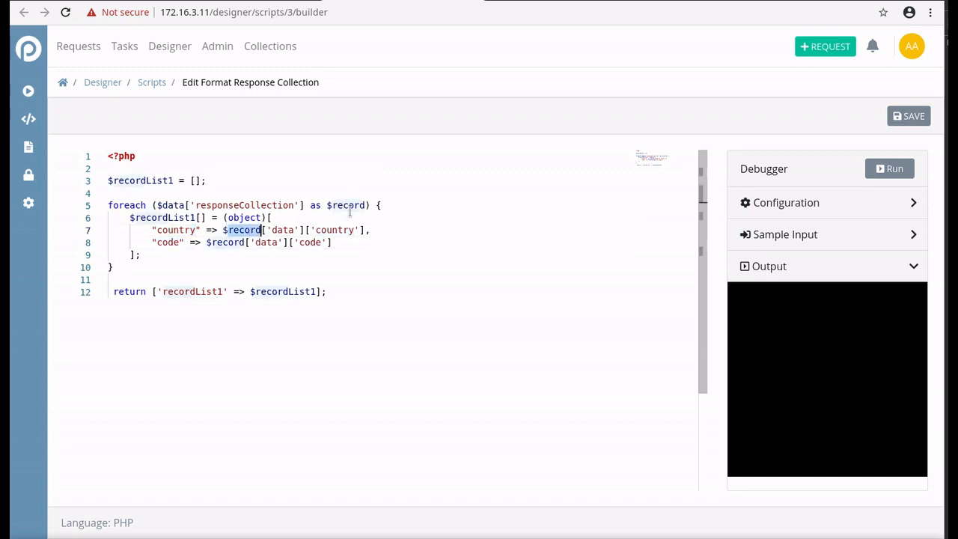
double_click(284, 230)
double_click(340, 230)
left_click(231, 241)
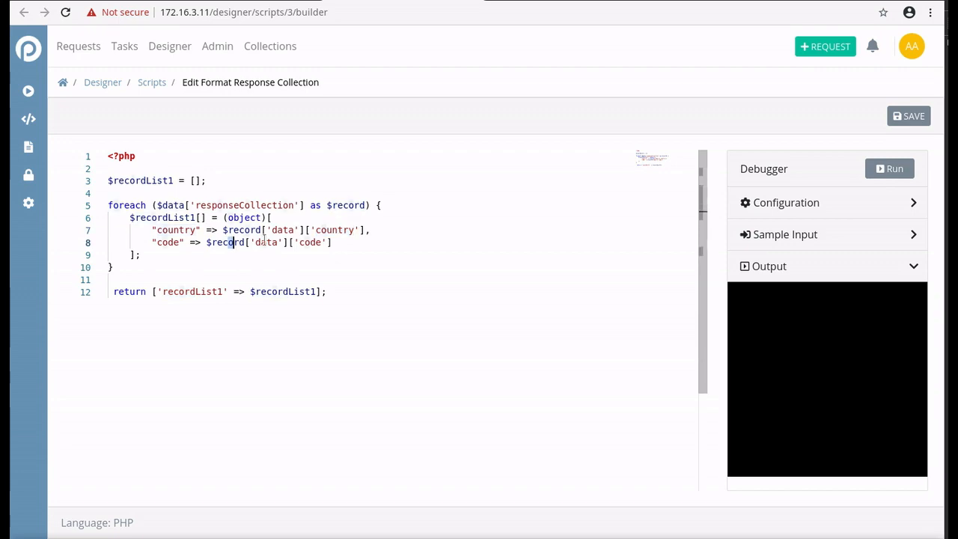
double_click(266, 242)
double_click(300, 242)
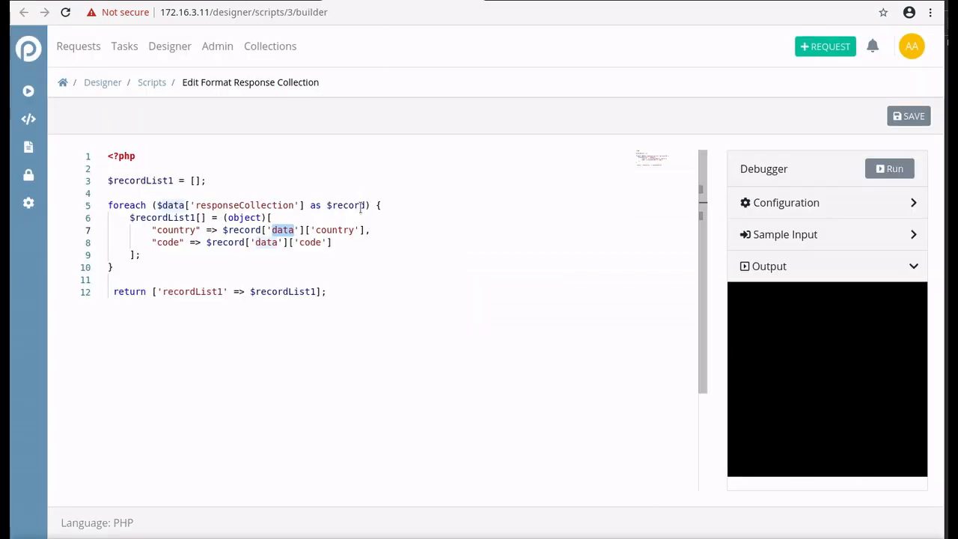
Step: Compare the script's data and country references with the nested data object in the ListAll test response
double_click(336, 230)
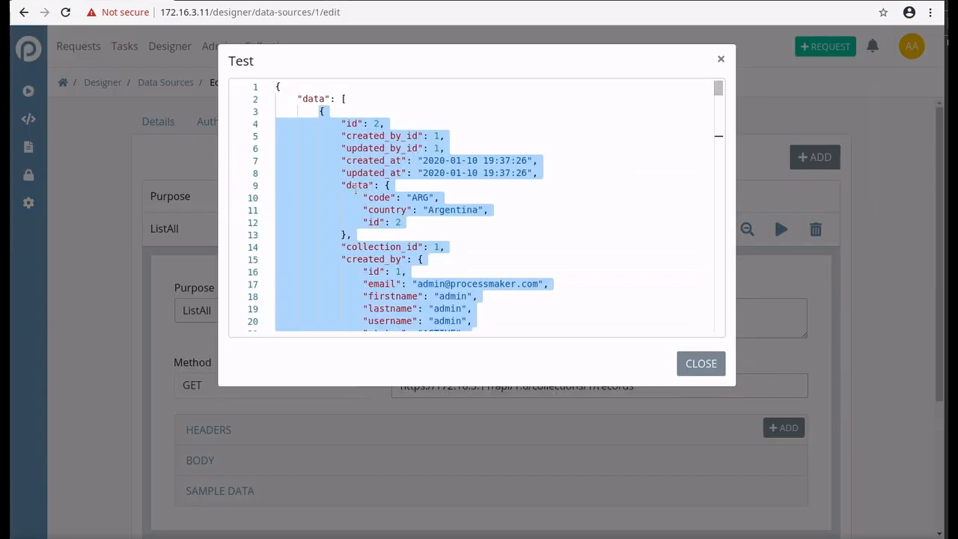
double_click(356, 186)
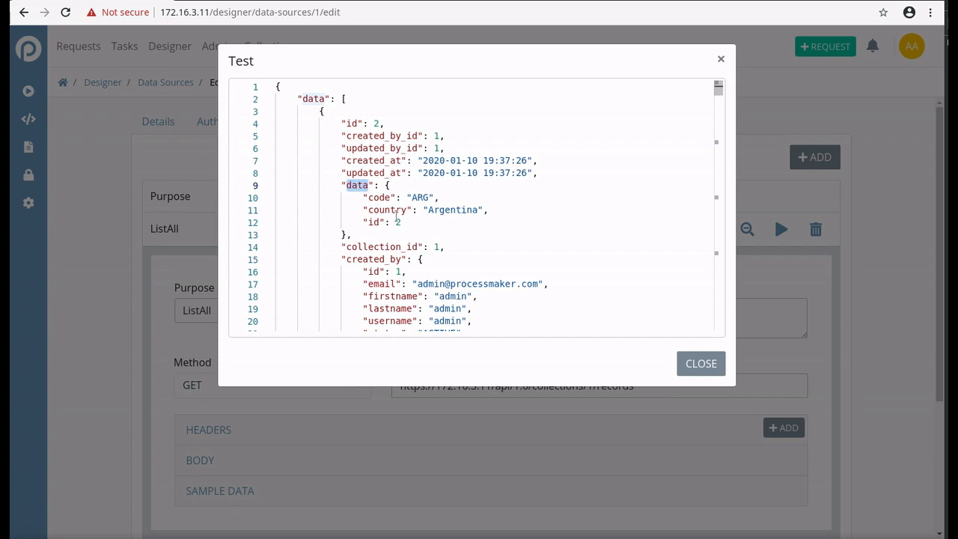
left_click(386, 210)
double_click(386, 209)
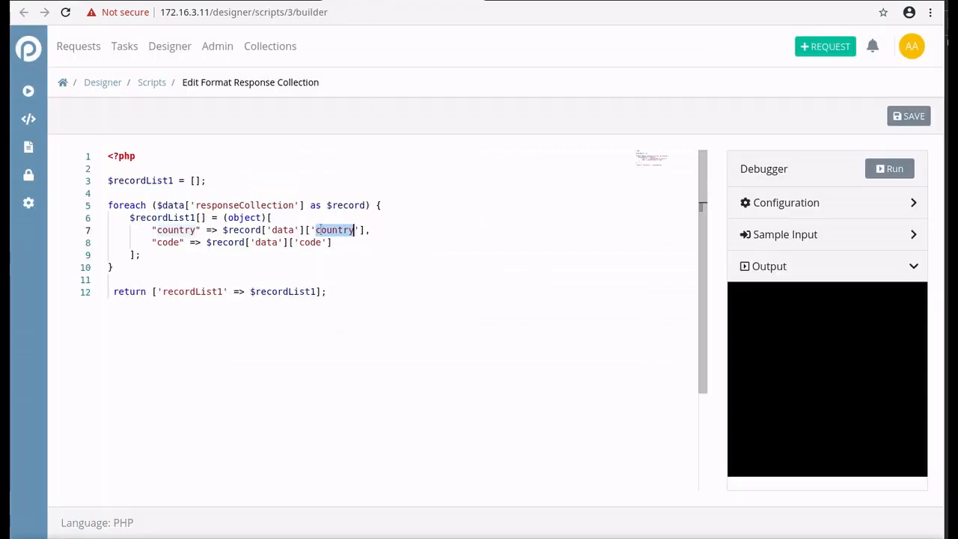
Step: Review the script's code field assignment and the recordList1 variable in its return statement
double_click(315, 244)
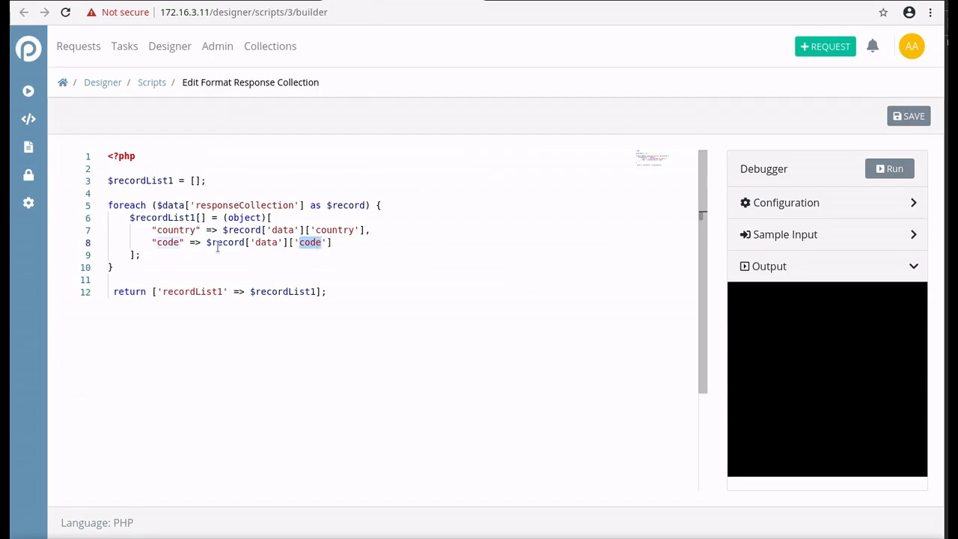
double_click(168, 242)
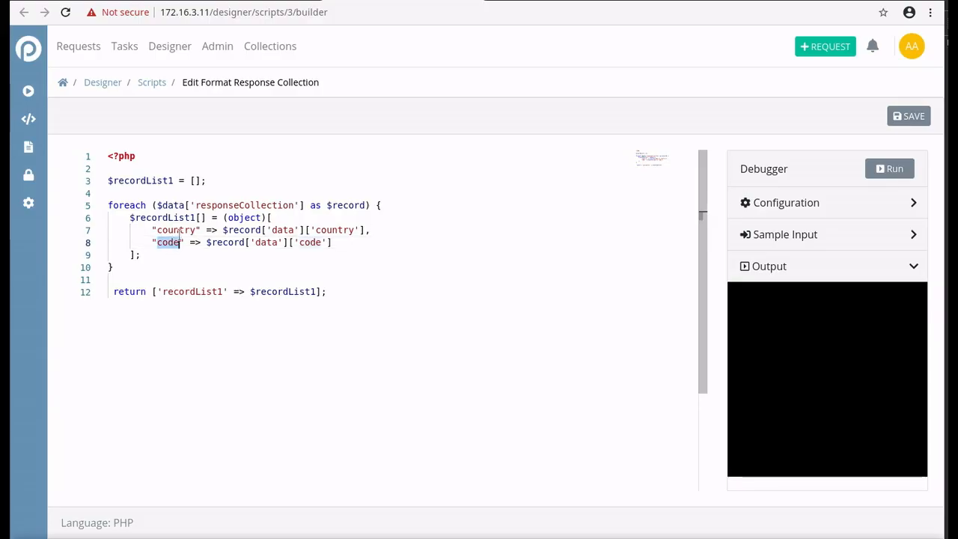
double_click(197, 293)
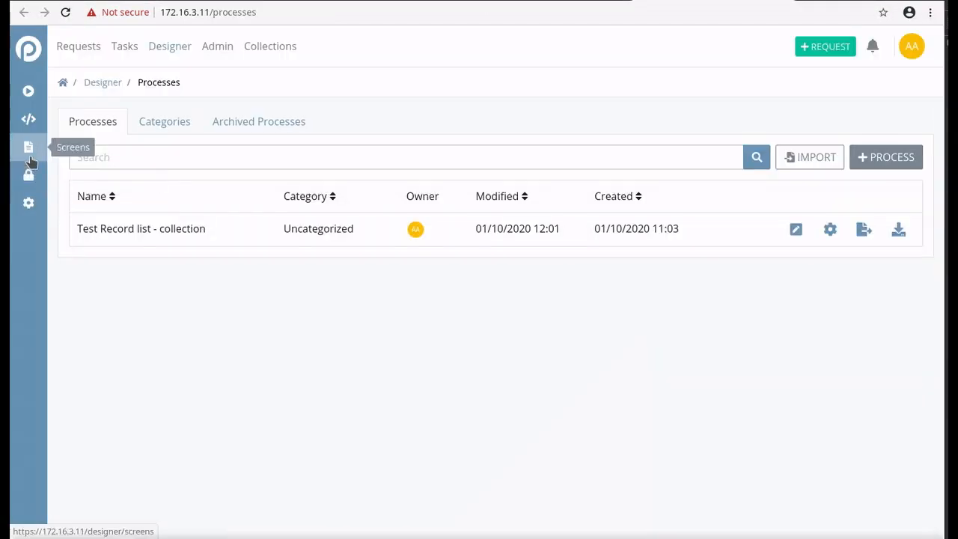
Step: Open the Form With Record List screen for editing from the Screens list
left_click(29, 150)
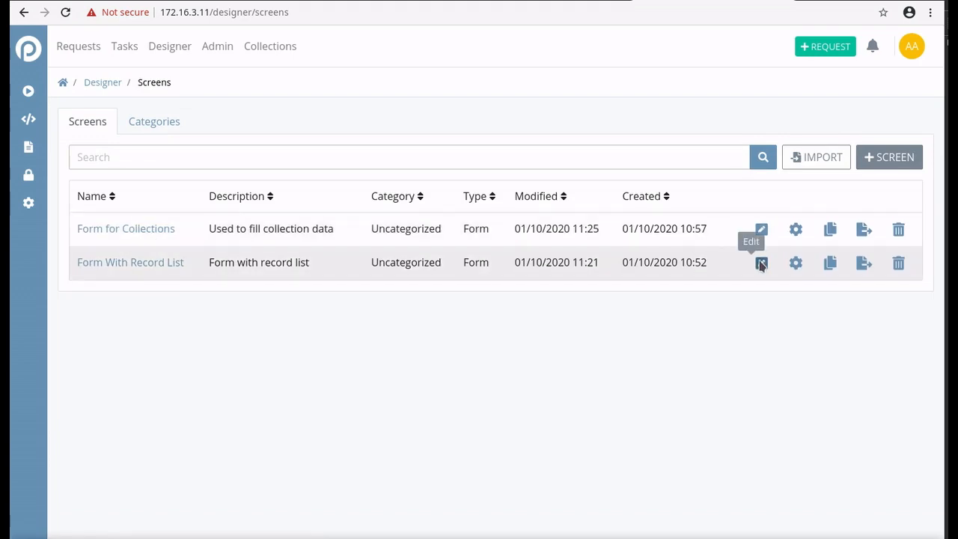
left_click(762, 262)
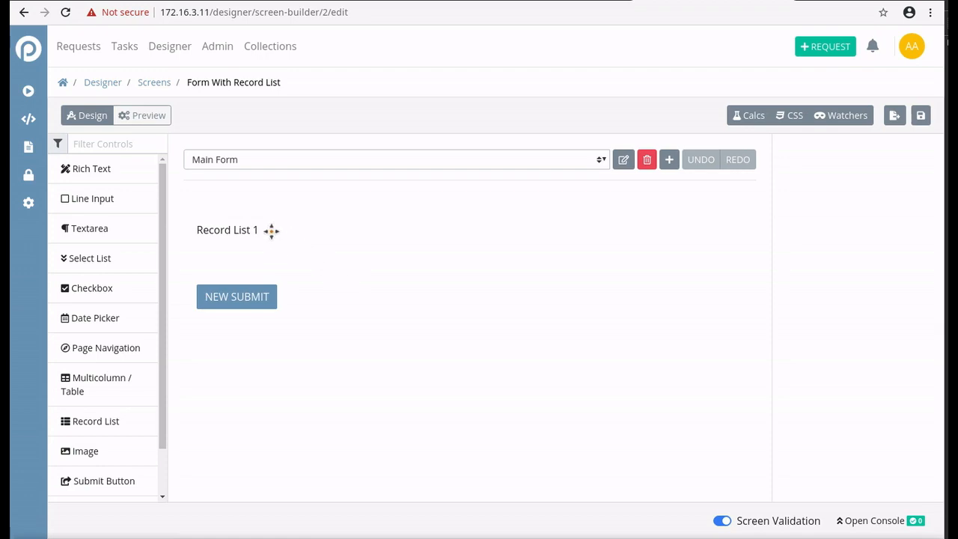
Step: Compare the record list control's variable name in the form with the recordList1 key and variable returned by the Format Response Collection script
left_click(271, 231)
double_click(834, 208)
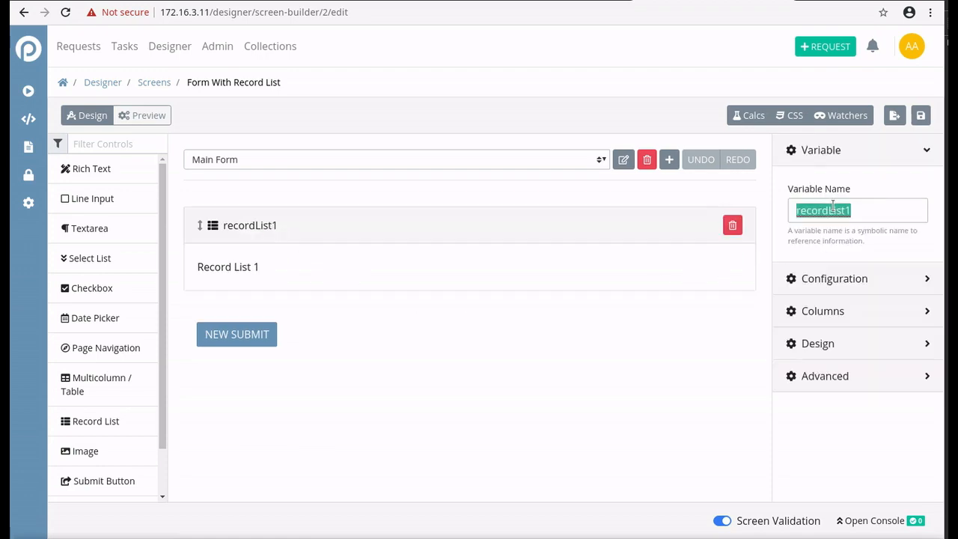
double_click(819, 214)
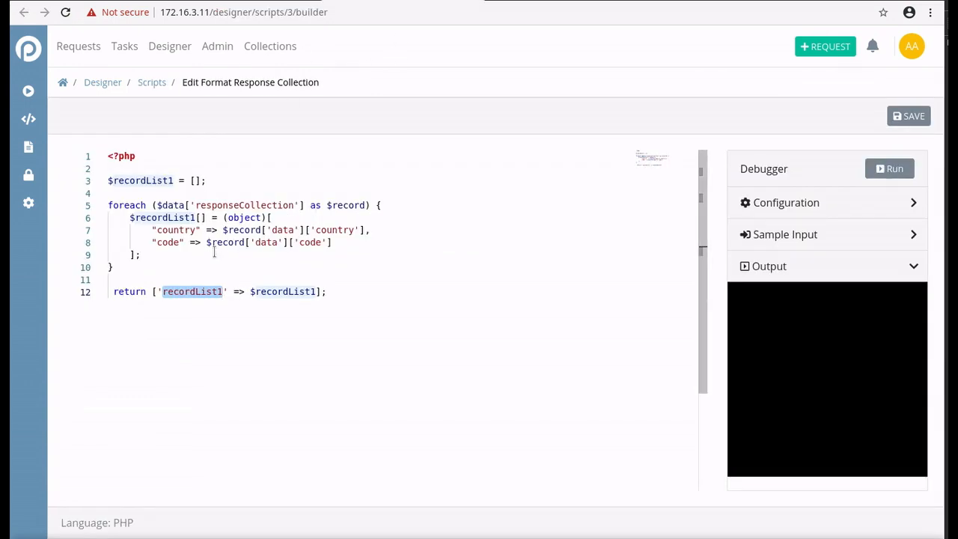
double_click(271, 292)
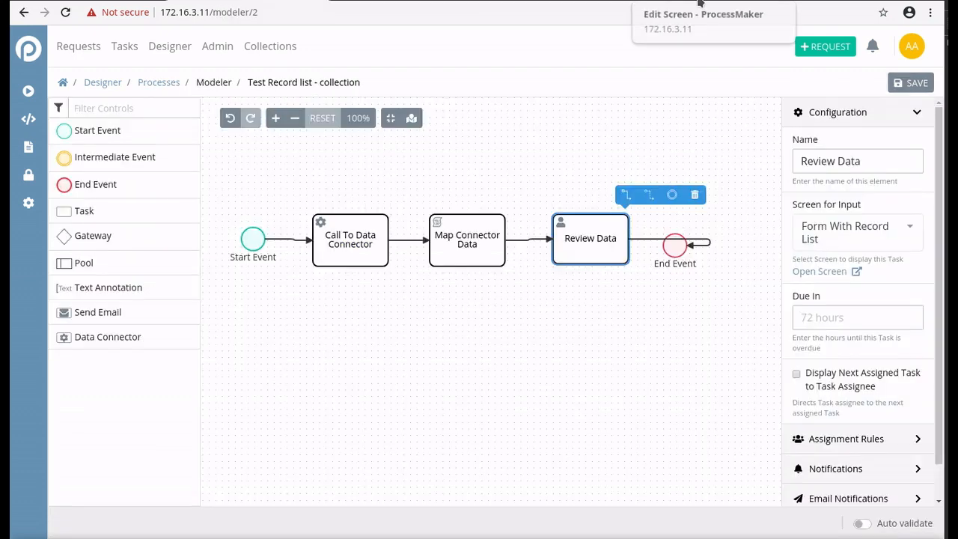
Step: Start a new request for the Test Record list - collection process, leaving the screen editor without saving
left_click(702, 3)
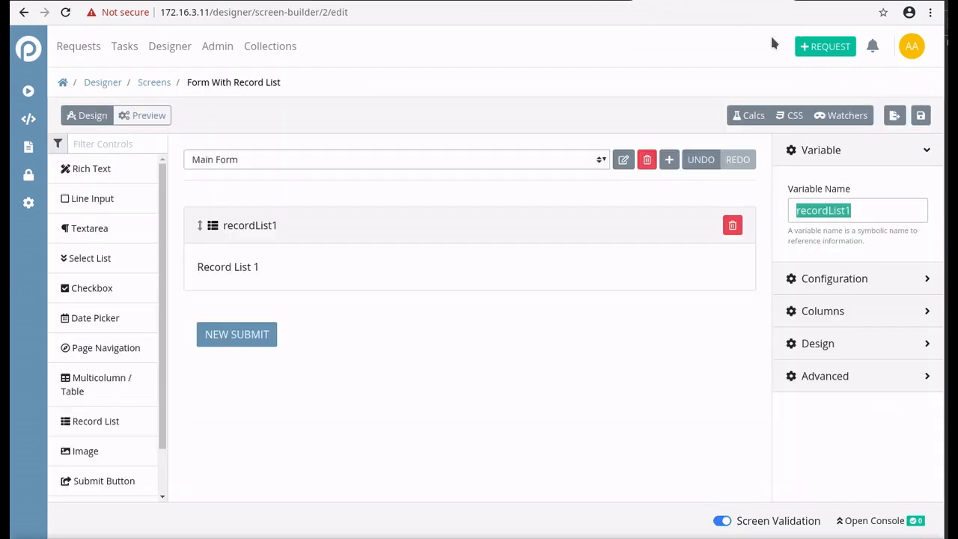
left_click(826, 47)
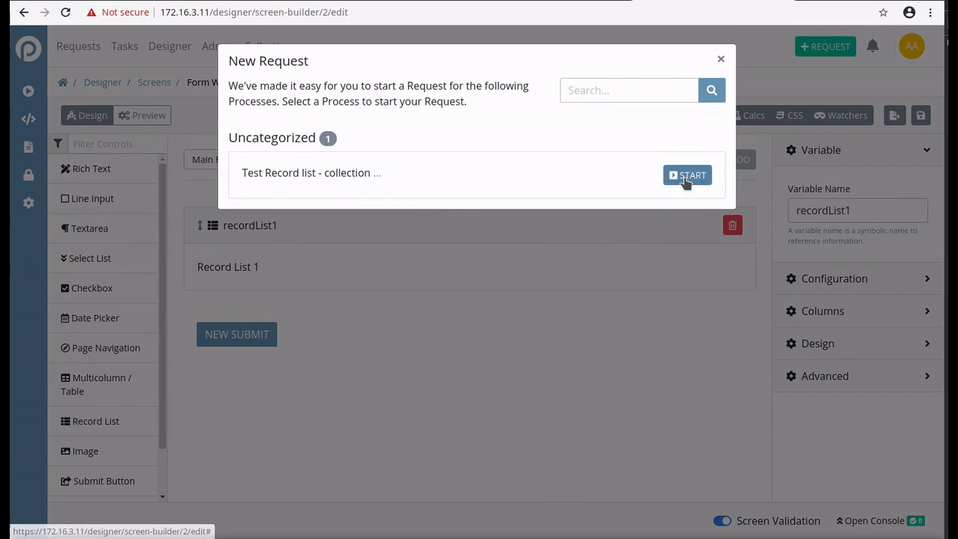
left_click(685, 178)
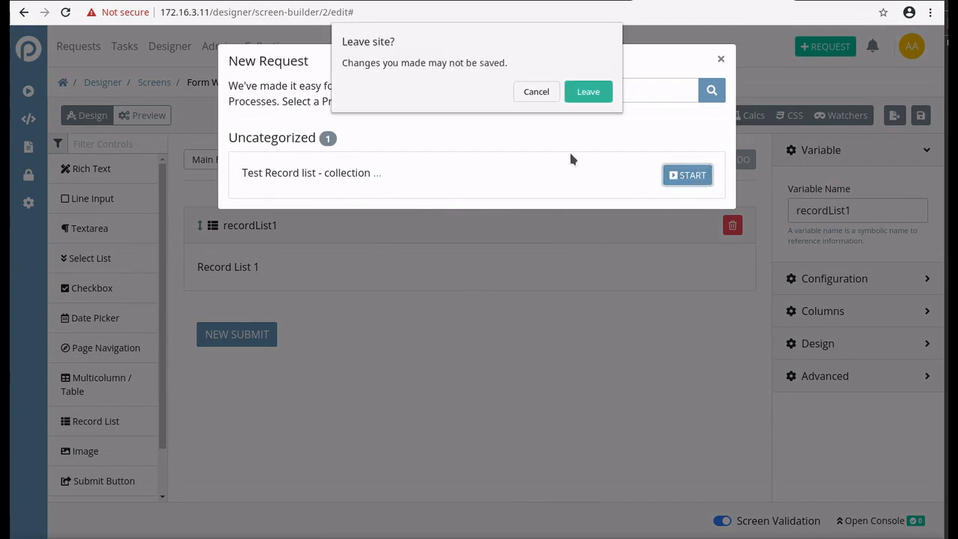
left_click(588, 91)
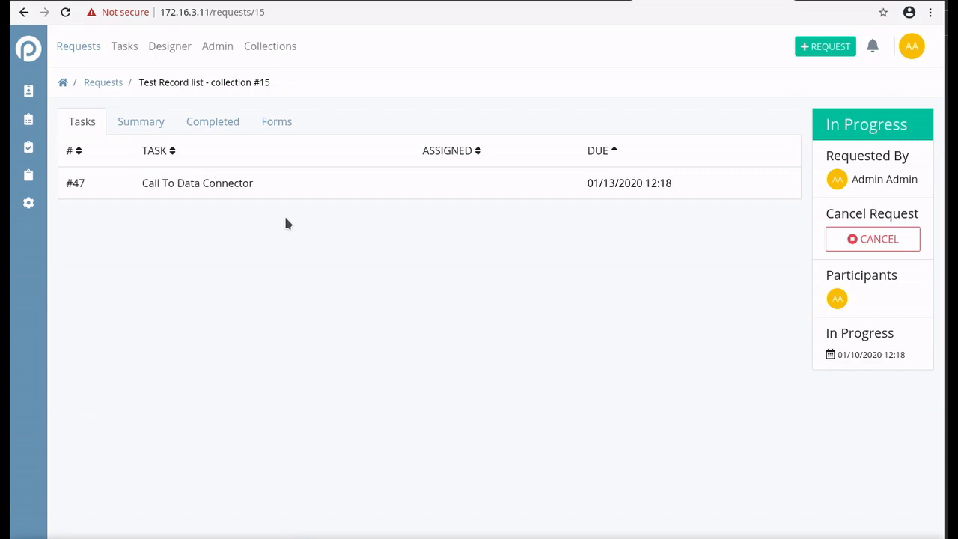
Step: Reload the request, open its Review Data task and check the country and code entries in Record List 1
left_click(65, 12)
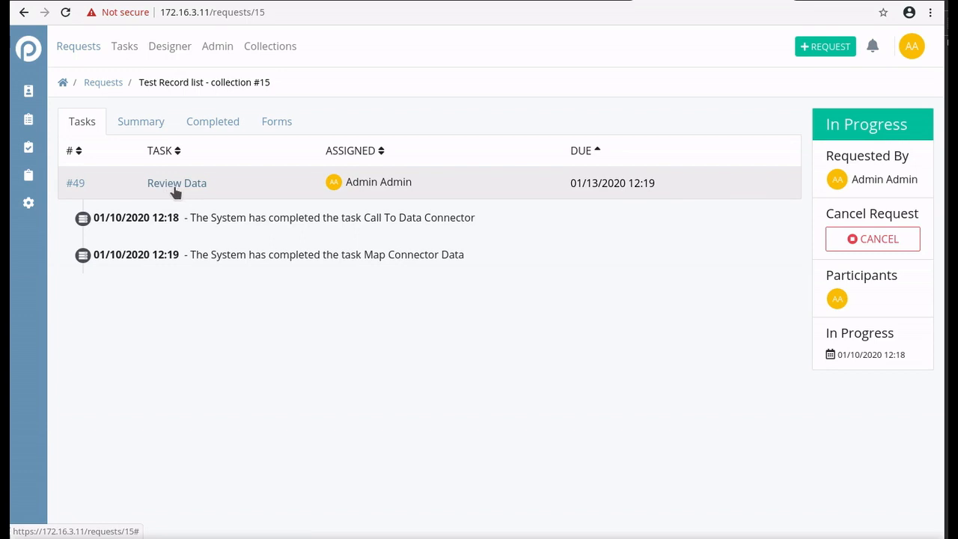
left_click(168, 188)
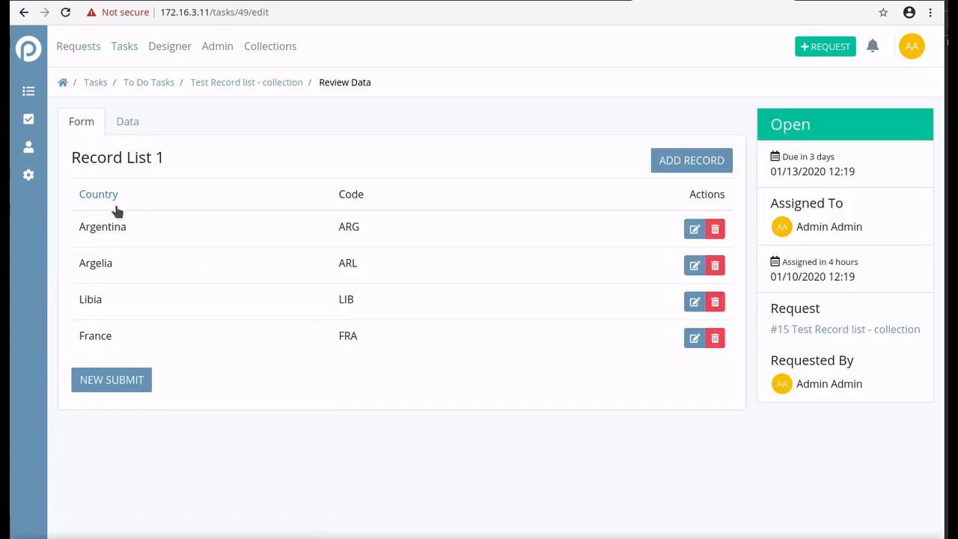
left_click_drag(81, 219, 369, 340)
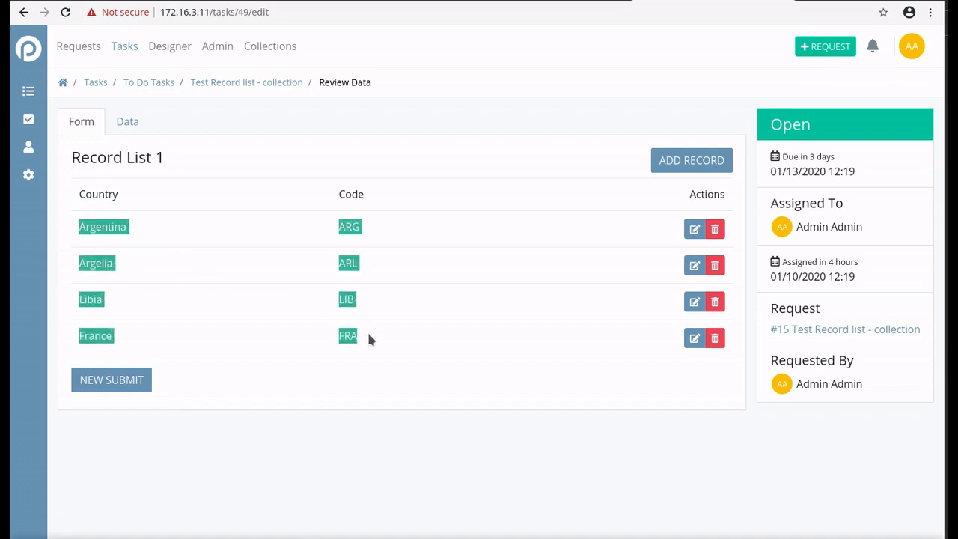
left_click(369, 340)
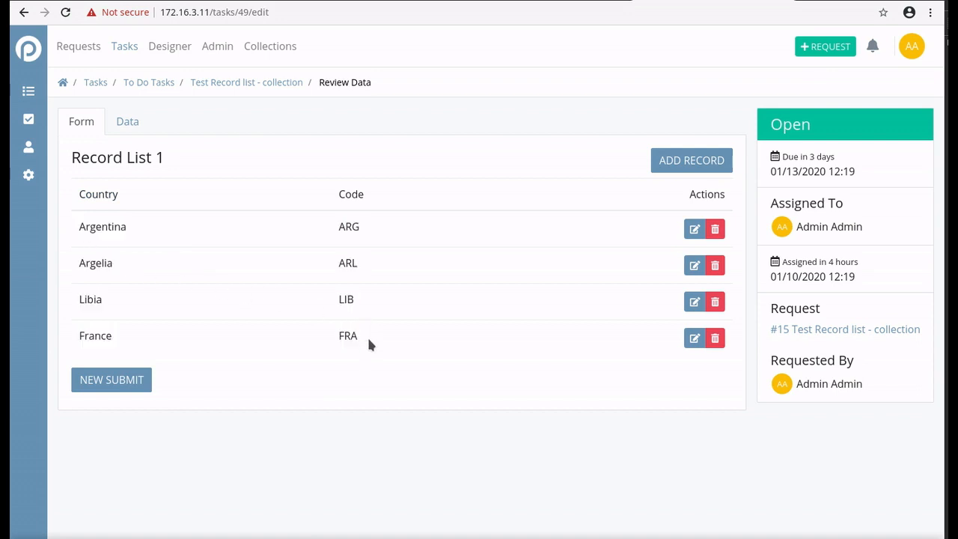